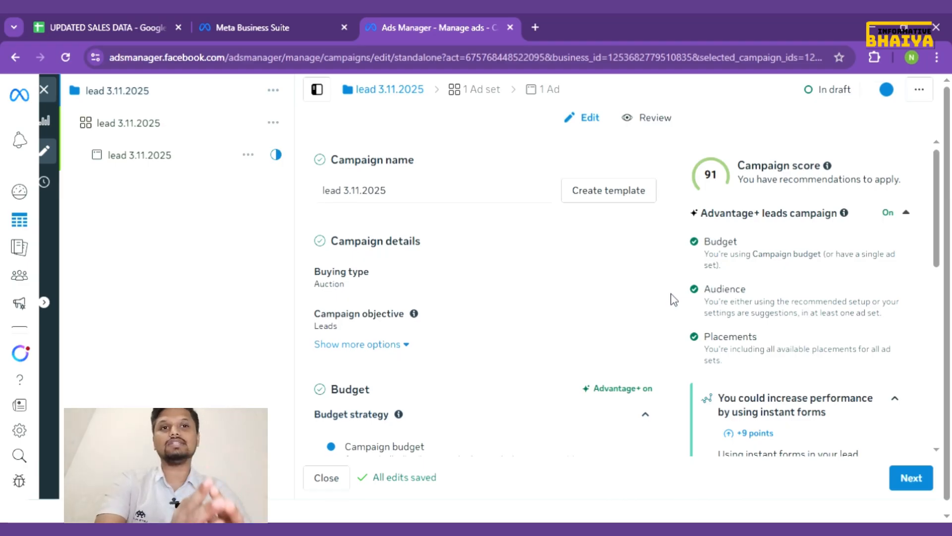
Step: Review the campaign's name, details, budget strategy and remaining settings down to the special ad categories
scroll(674, 299, down, 2)
scroll(674, 299, down, 3)
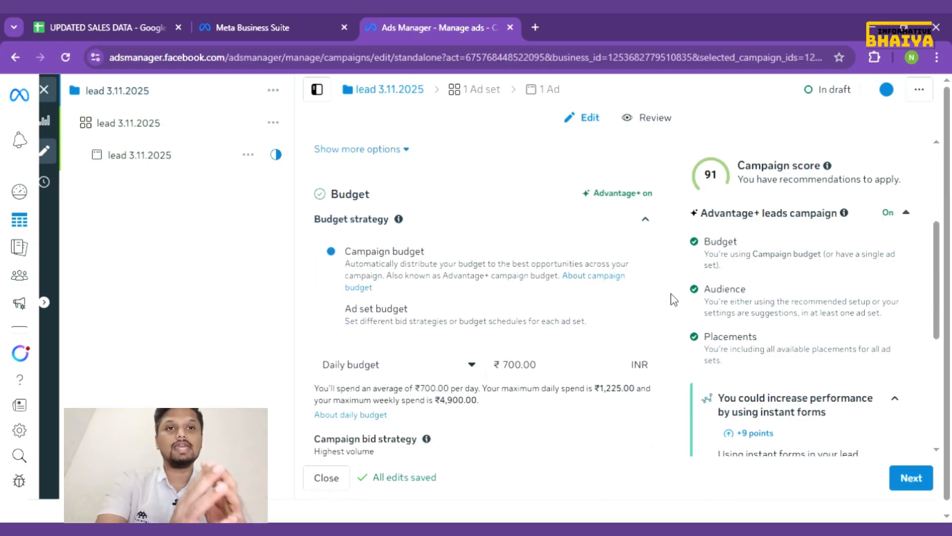
scroll(674, 299, down, 1)
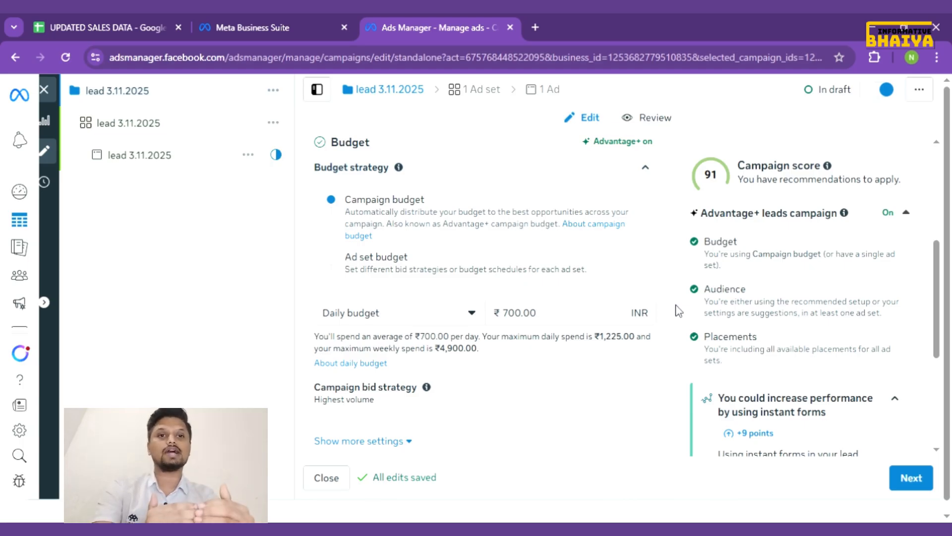
scroll(679, 310, up, 5)
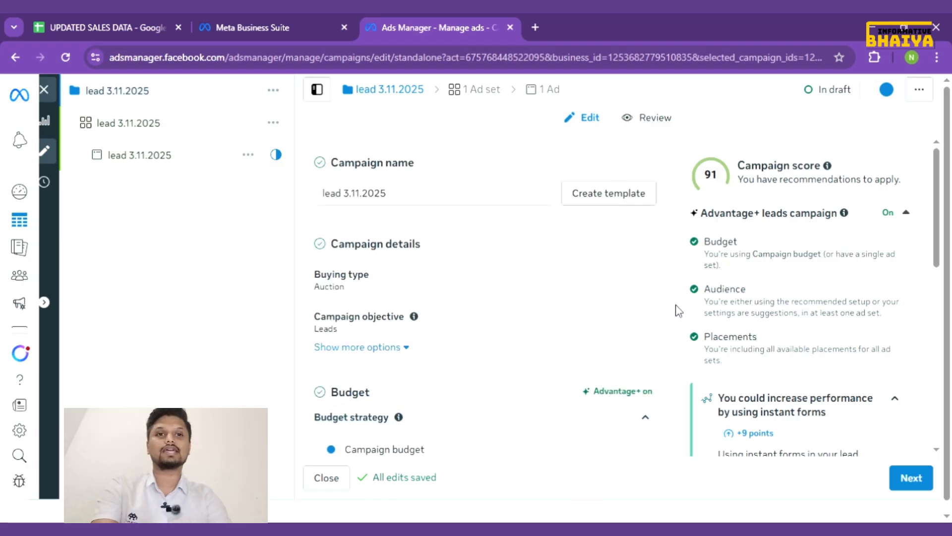
scroll(679, 310, down, 5)
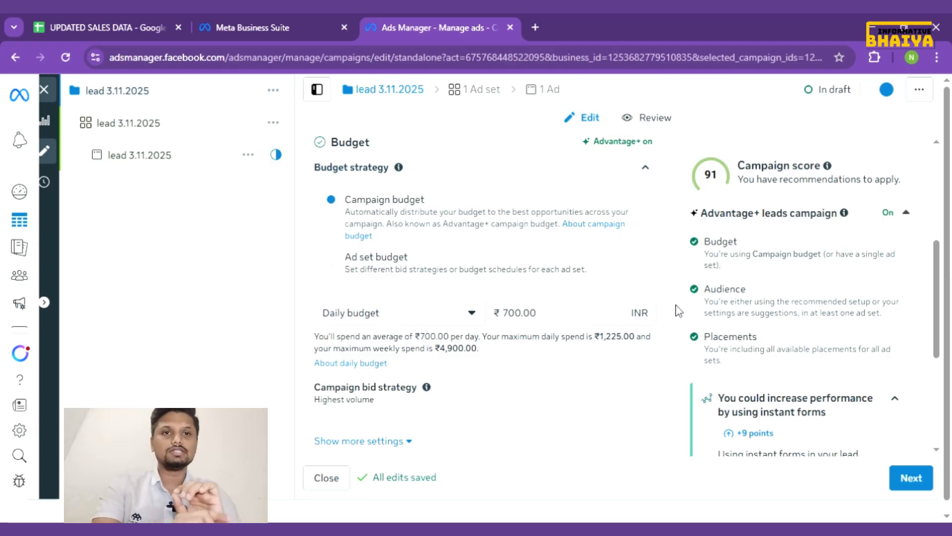
scroll(587, 319, down, 3)
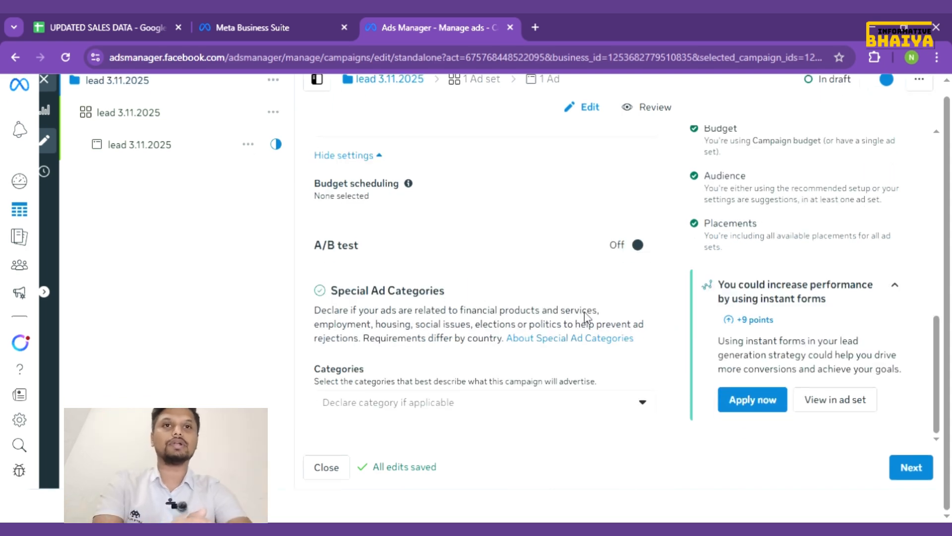
Step: Examine the special ad categories available for declaration and their descriptions
click(590, 412)
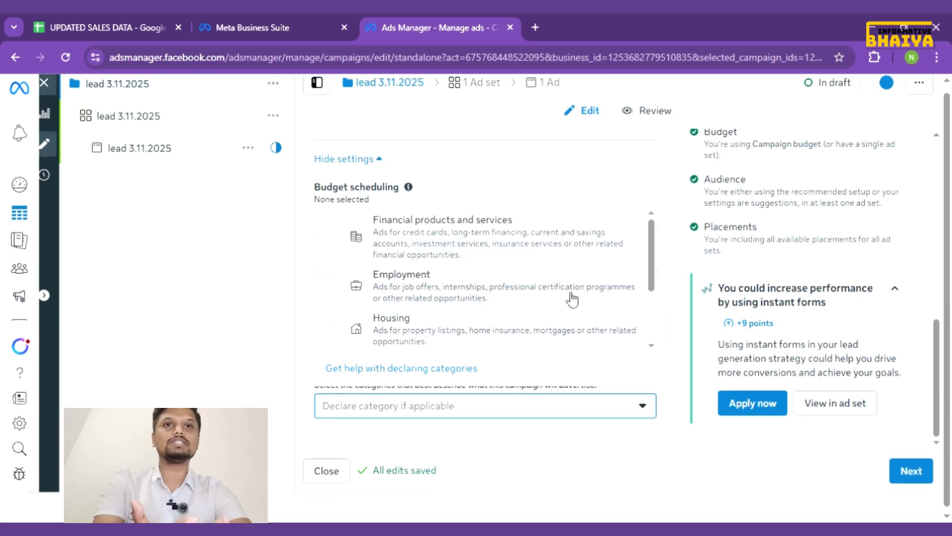
scroll(571, 300, down, 3)
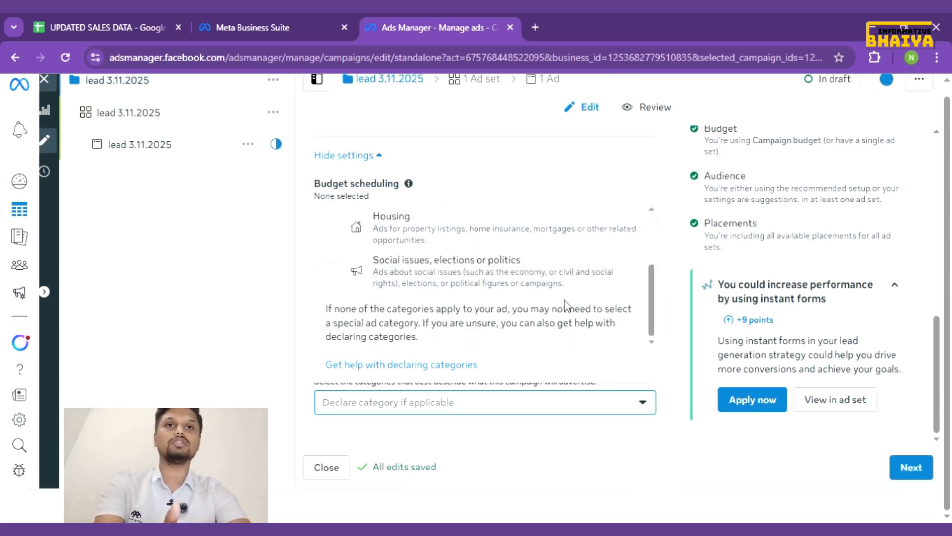
scroll(568, 303, up, 3)
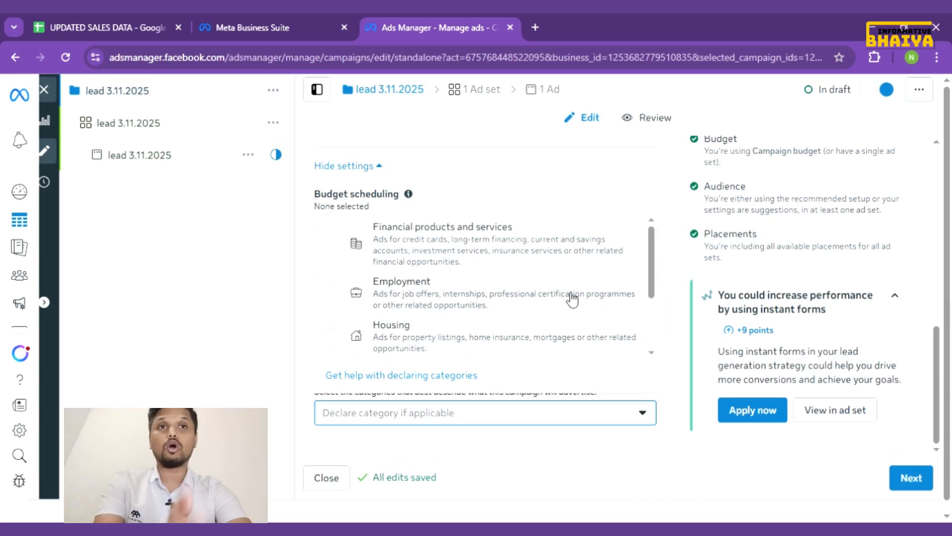
scroll(571, 304, down, 3)
scroll(568, 306, down, 1)
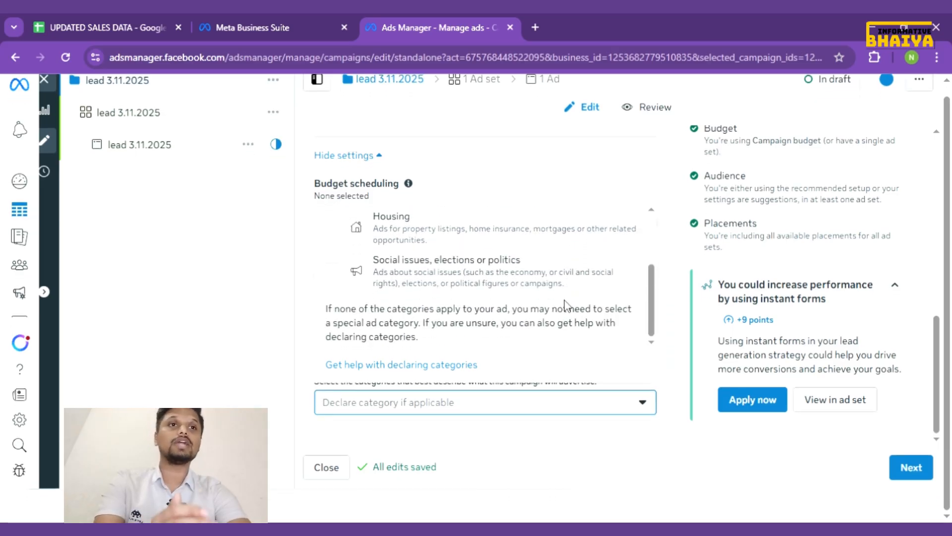
scroll(566, 303, up, 3)
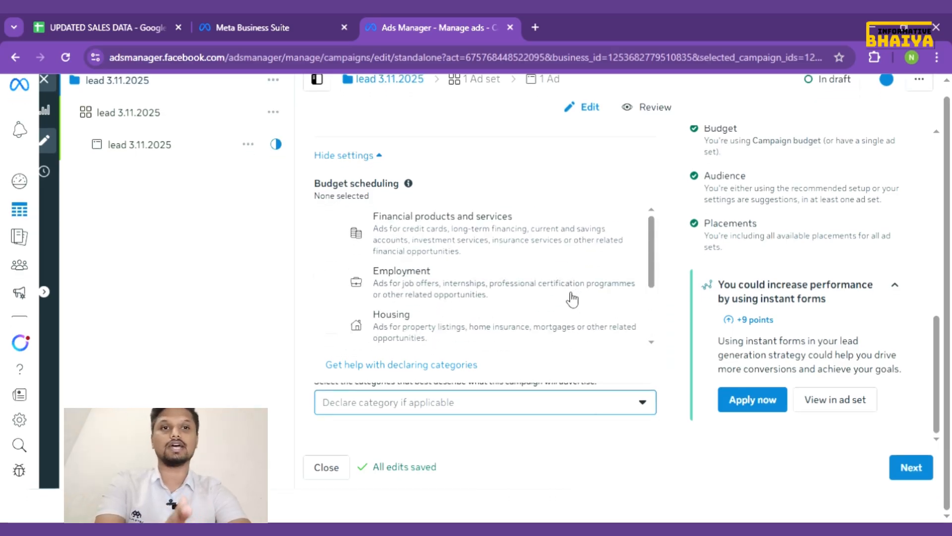
scroll(573, 299, up, 1)
scroll(573, 299, down, 1)
scroll(569, 301, down, 3)
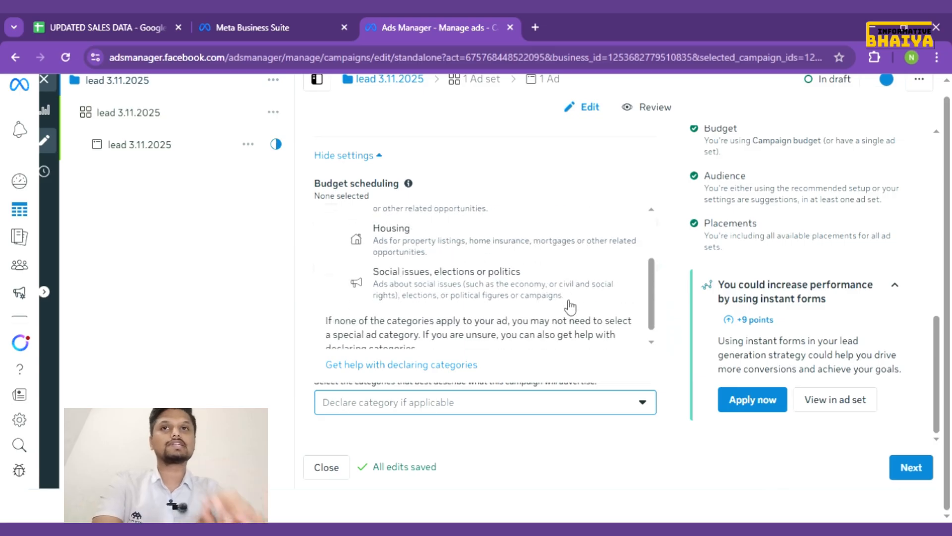
scroll(566, 303, up, 3)
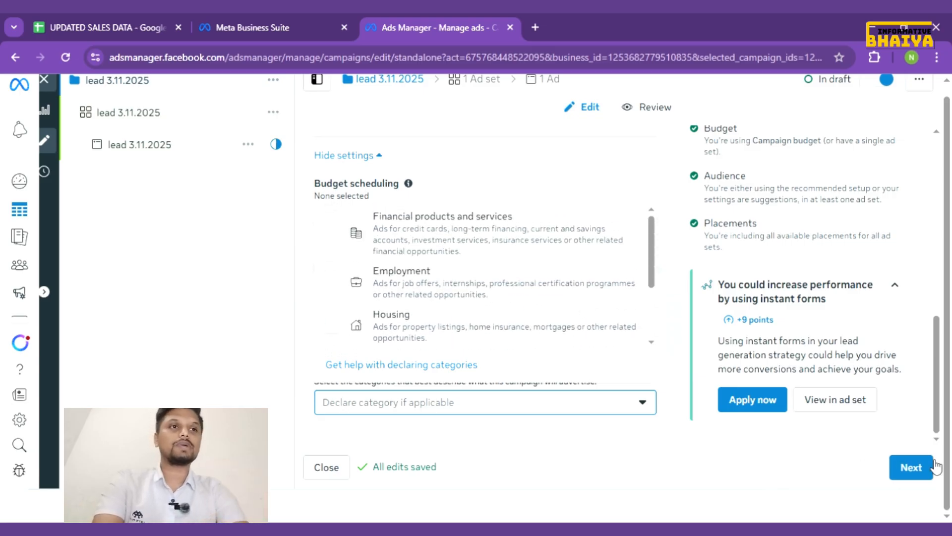
Step: Continue to the ad set settings and examine the available single and multiple conversion locations
click(921, 470)
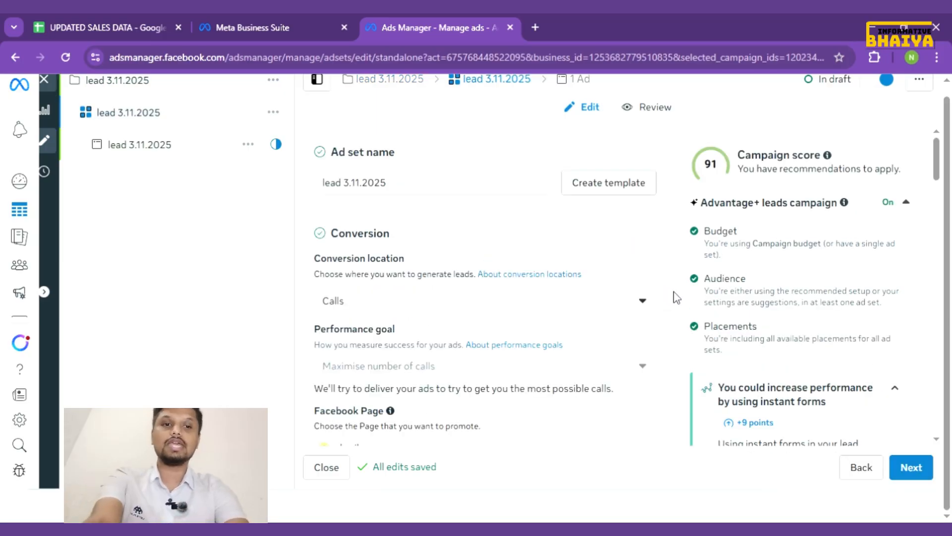
scroll(544, 212, down, 2)
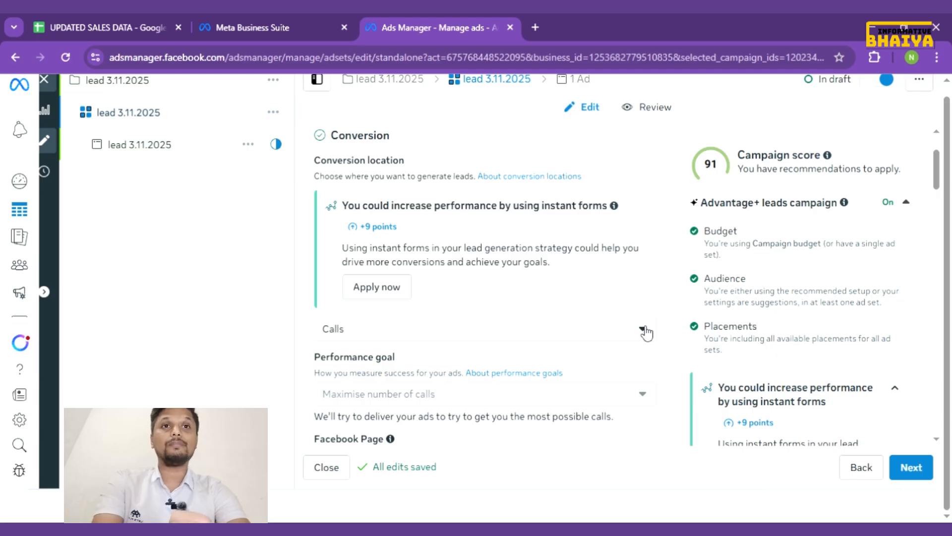
click(645, 331)
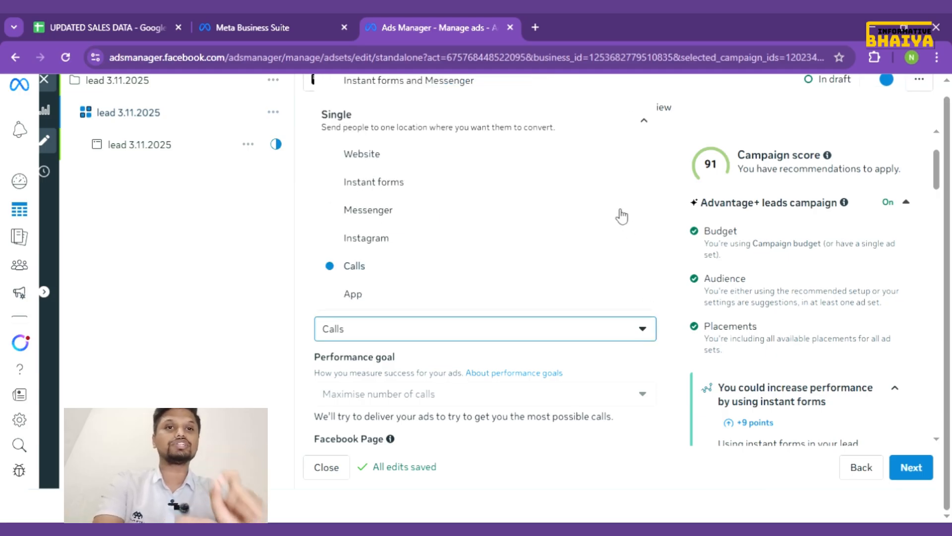
scroll(620, 214, up, 2)
scroll(611, 229, up, 1)
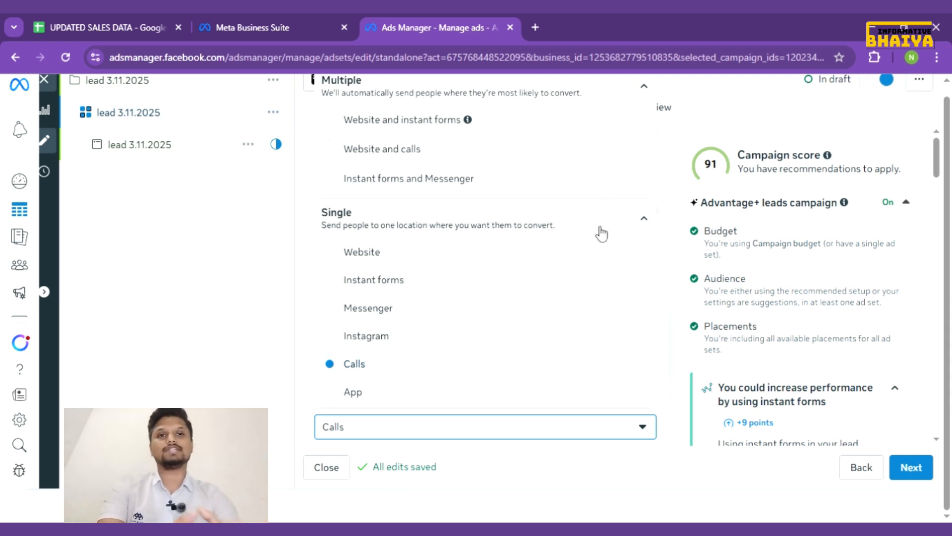
scroll(598, 231, up, 1)
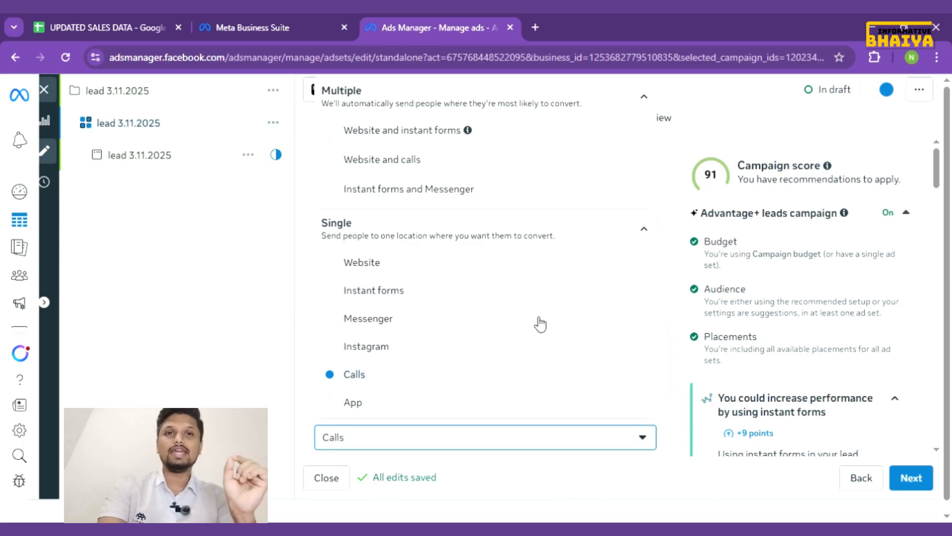
scroll(541, 340, down, 1)
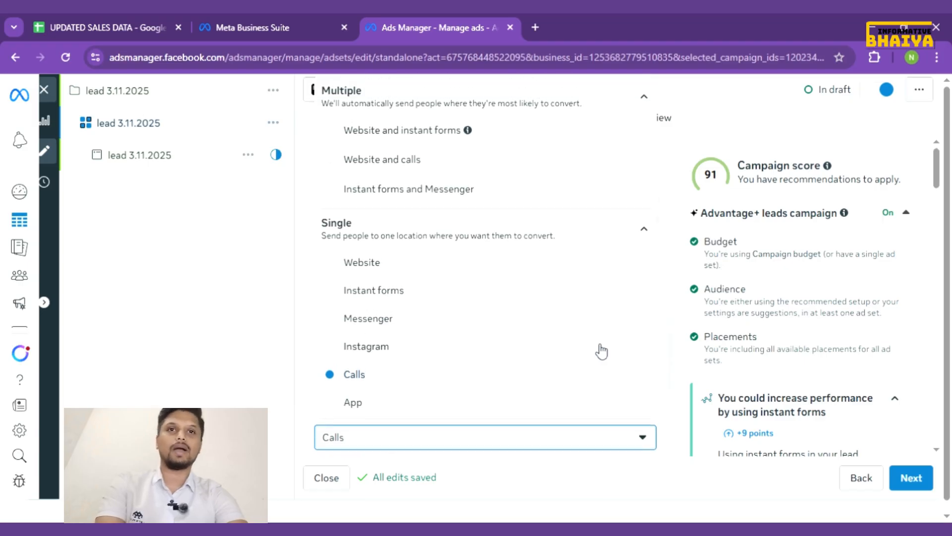
scroll(602, 351, down, 1)
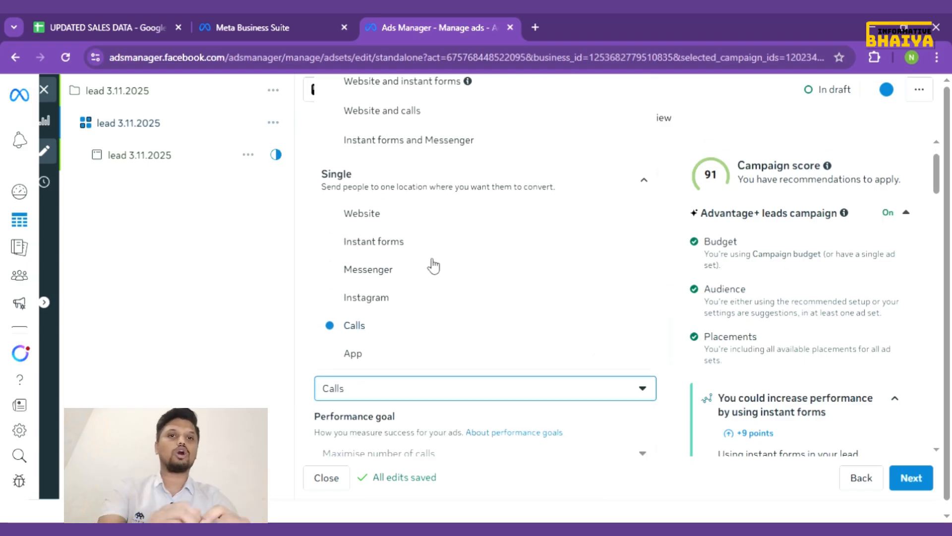
scroll(436, 293, up, 1)
scroll(435, 293, up, 1)
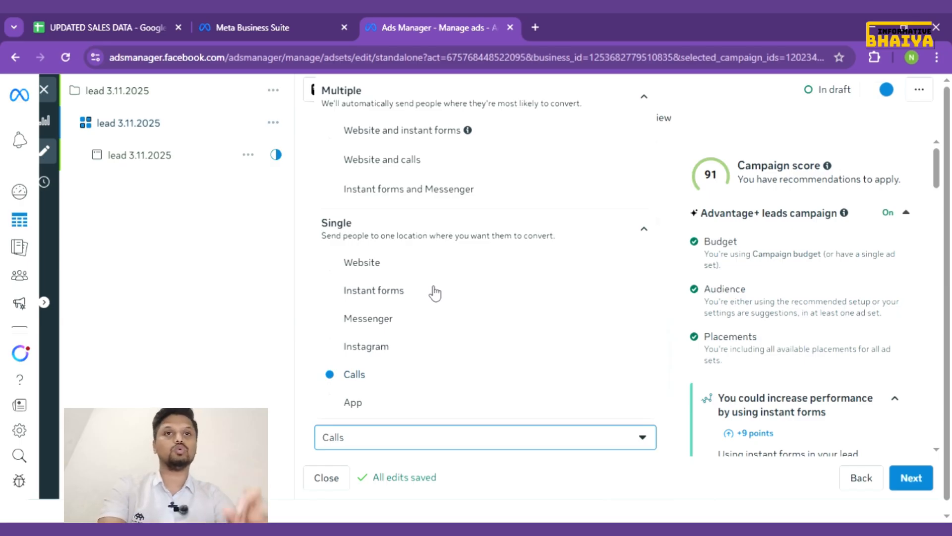
scroll(435, 293, down, 4)
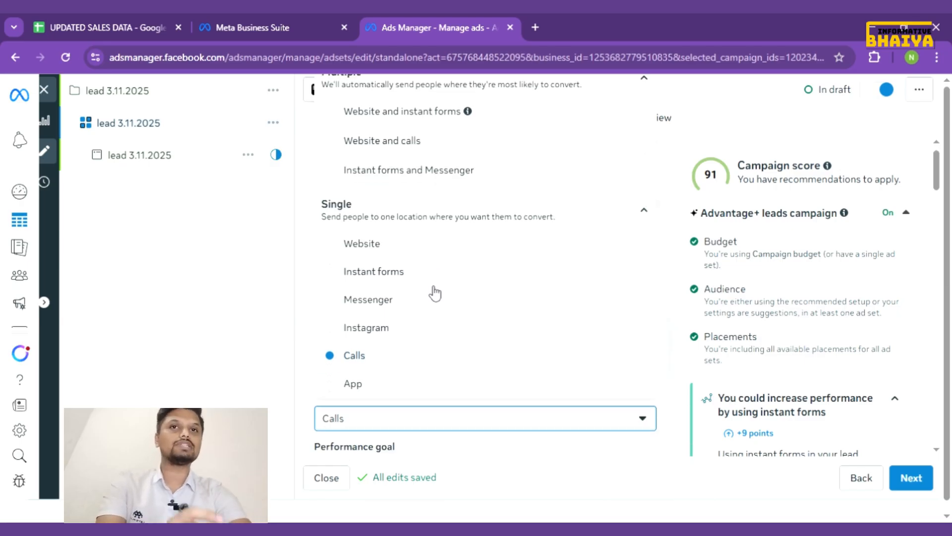
scroll(671, 337, down, 1)
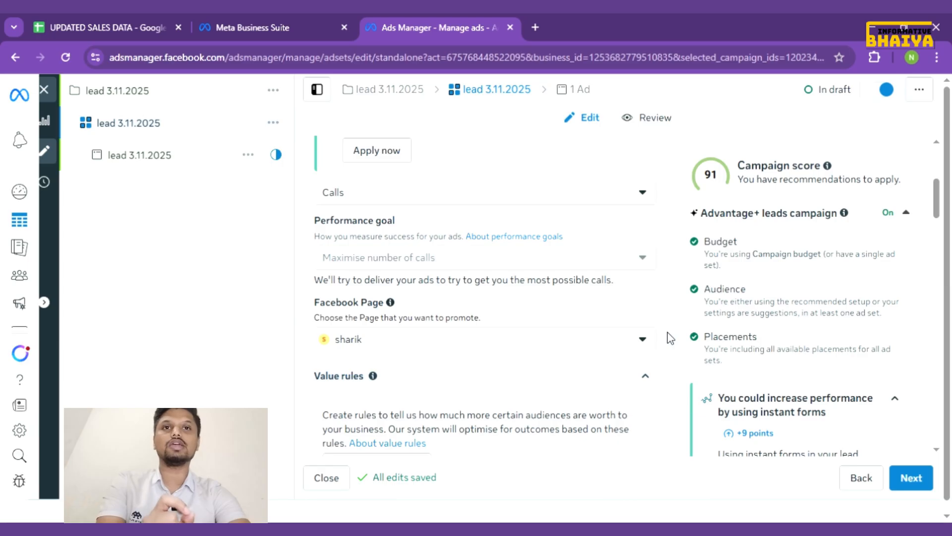
Step: Check which Facebook Pages are available to promote in the ad set
scroll(672, 338, down, 1)
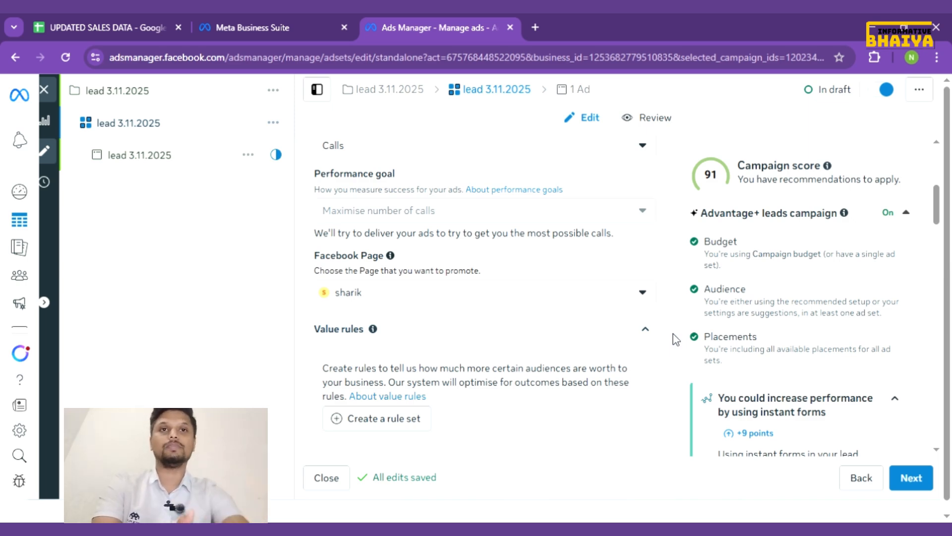
click(643, 294)
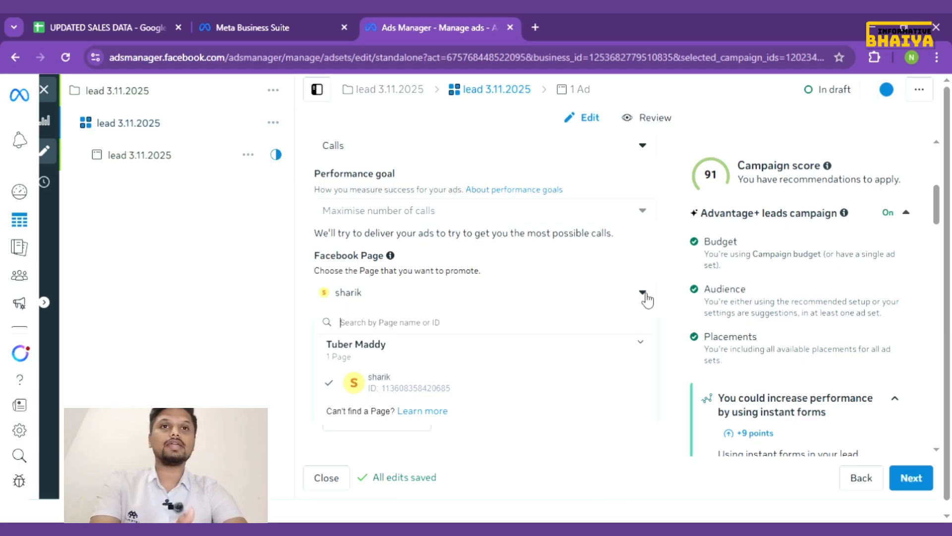
click(645, 296)
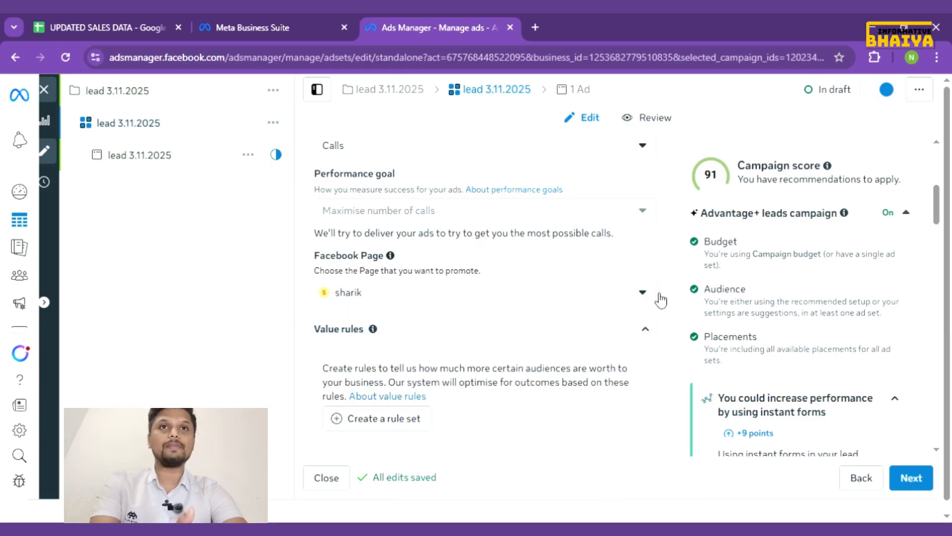
Step: Review the ad set's value rules and its budget and schedule settings
scroll(675, 307, down, 2)
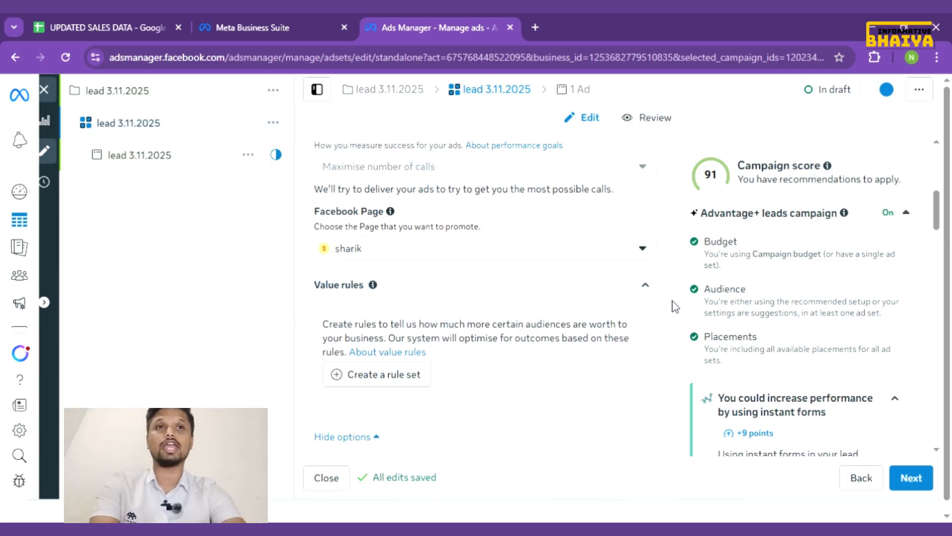
scroll(675, 307, down, 1)
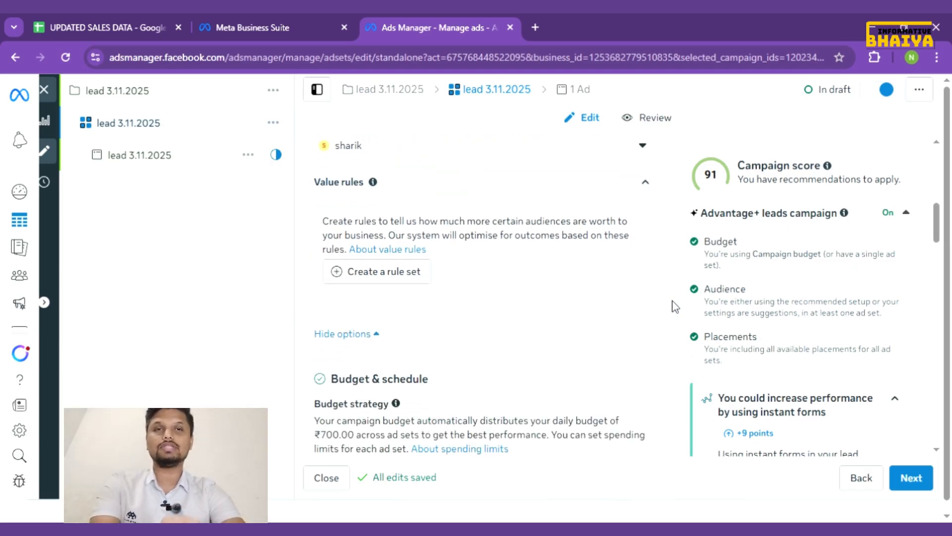
scroll(674, 307, down, 1)
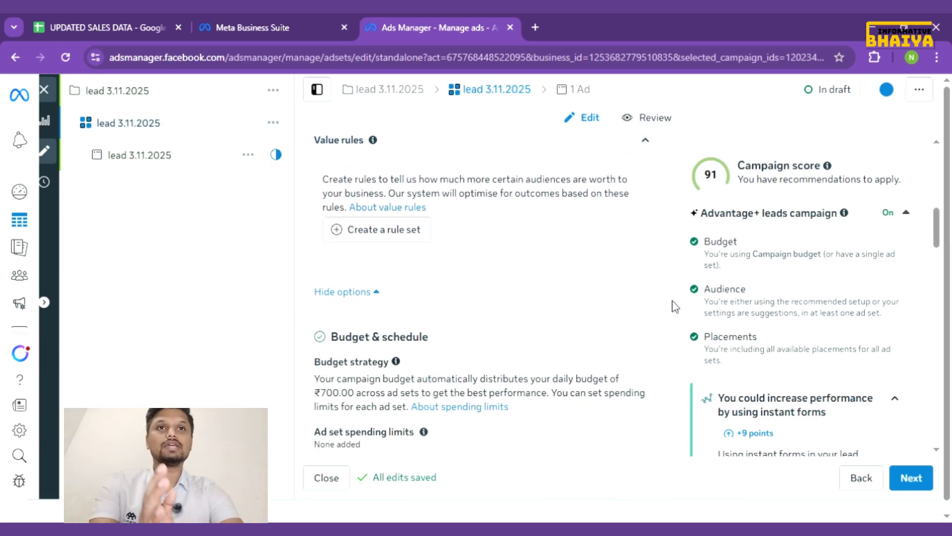
scroll(675, 306, down, 1)
scroll(675, 306, down, 1)
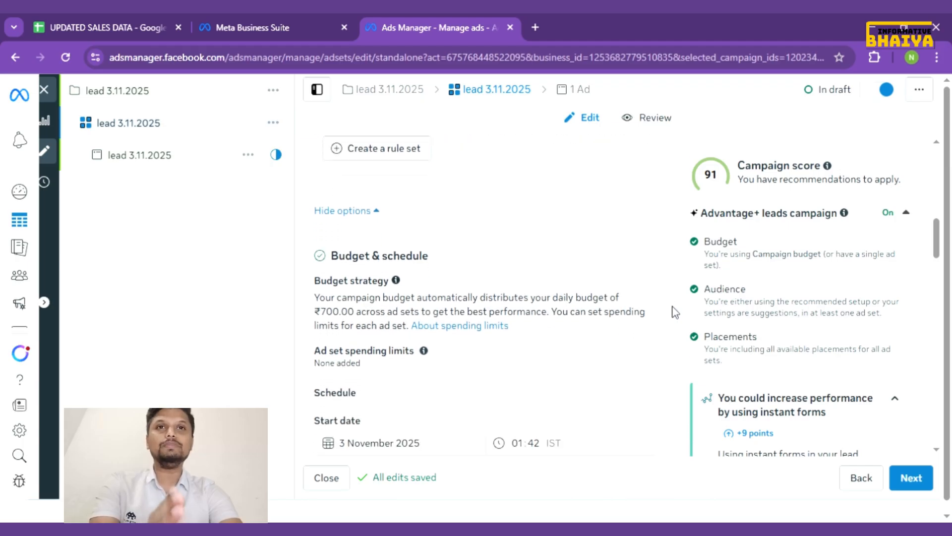
scroll(676, 312, down, 1)
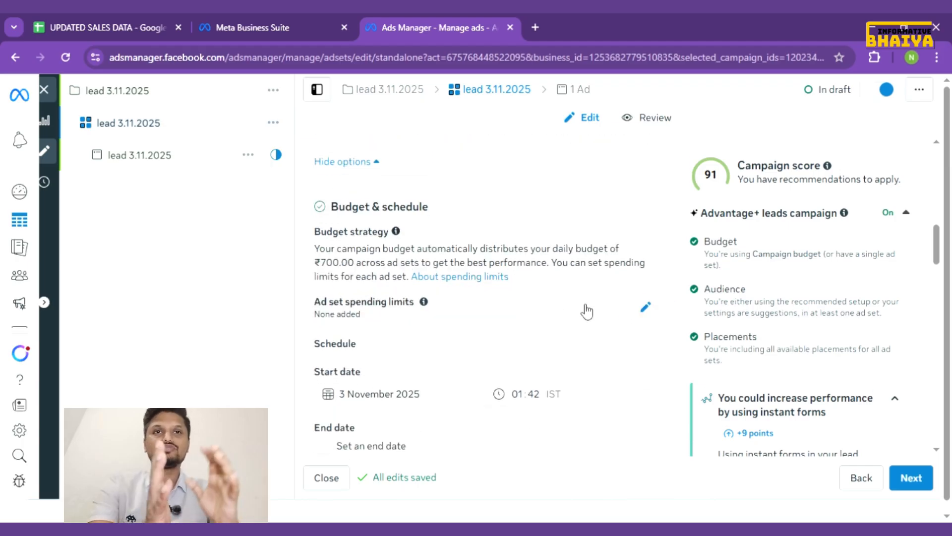
scroll(538, 325, down, 1)
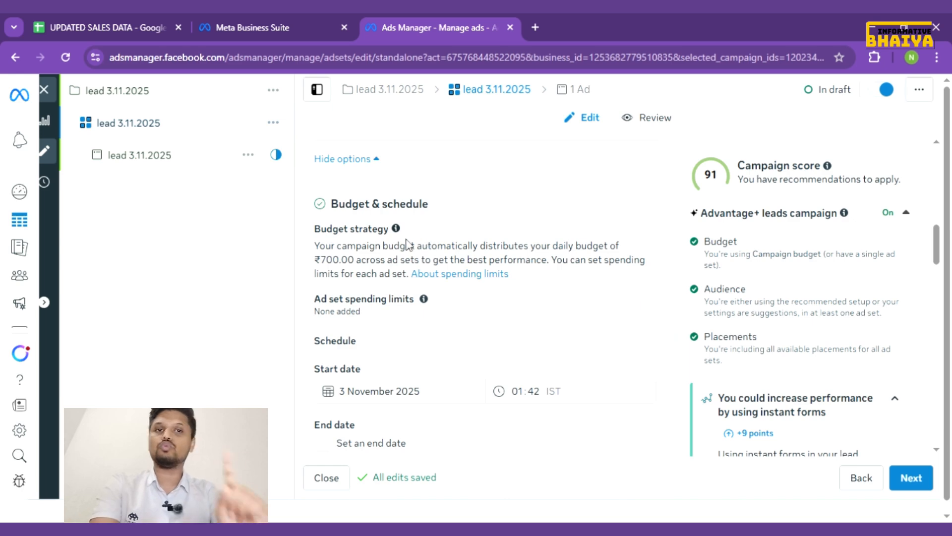
scroll(433, 352, down, 1)
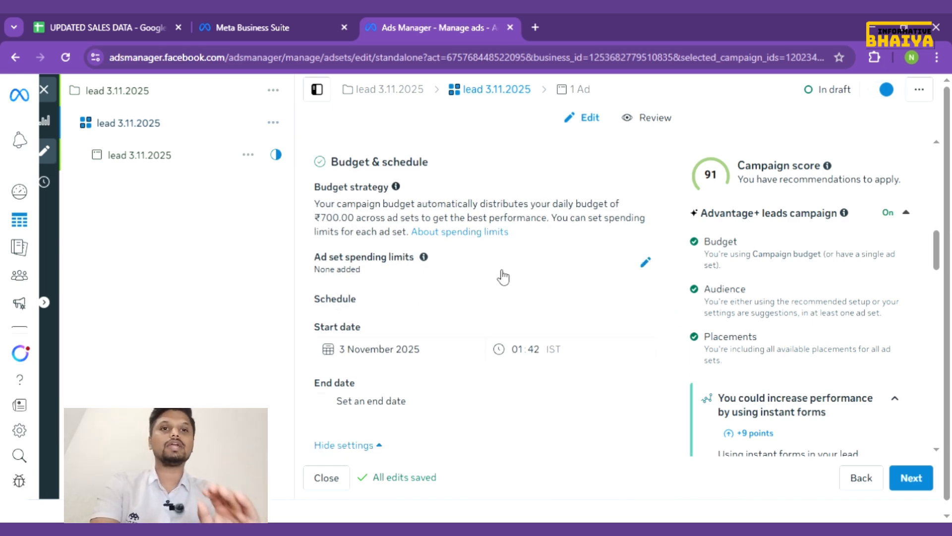
Step: Enable a spend limit for the ad set as a percentage and set its daily minimum to 100%
click(647, 265)
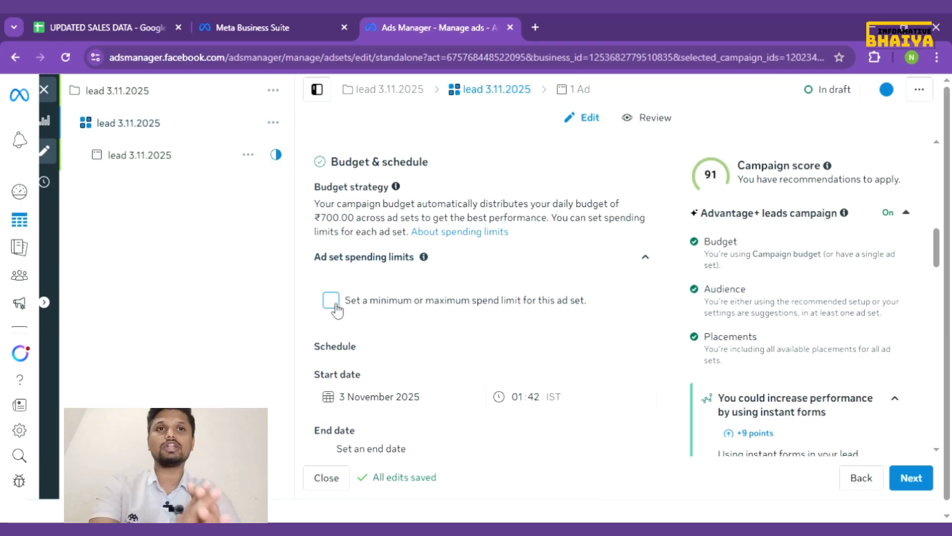
click(336, 304)
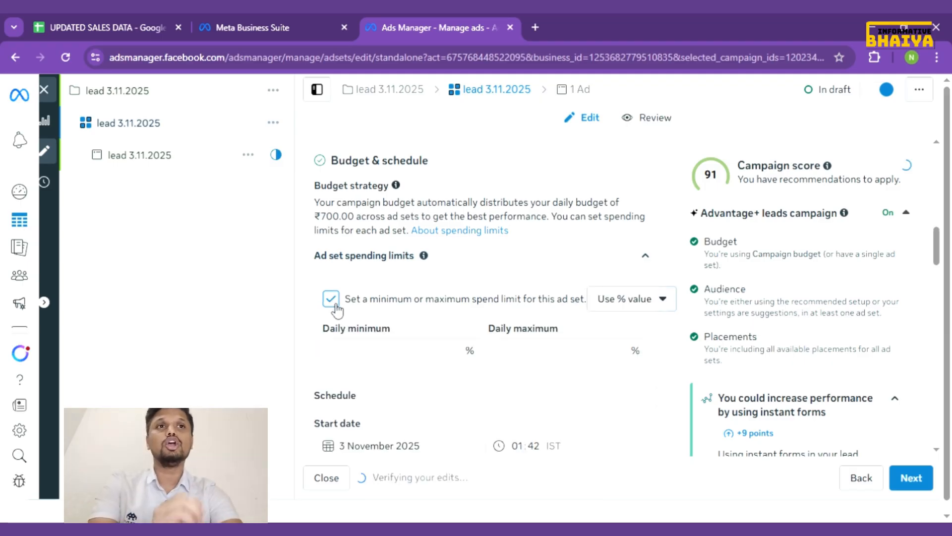
click(355, 355)
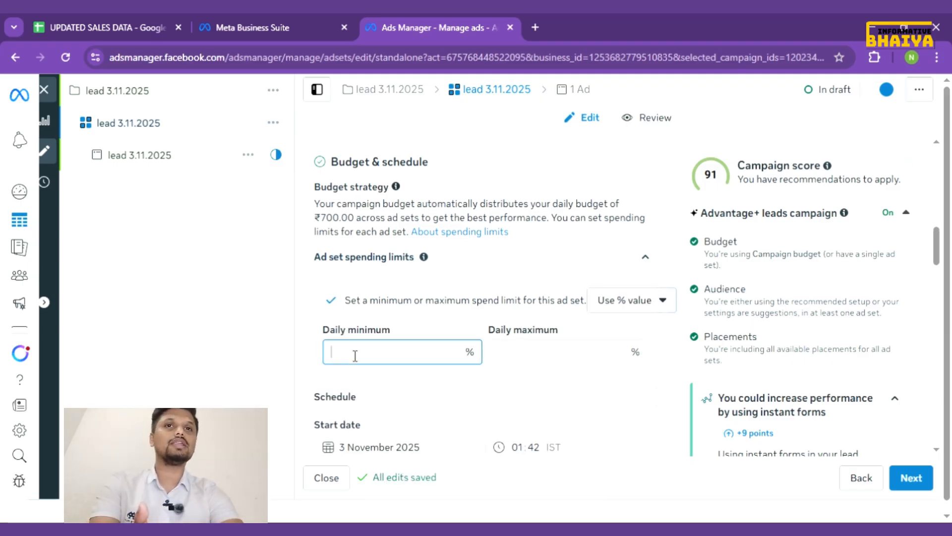
text(100)
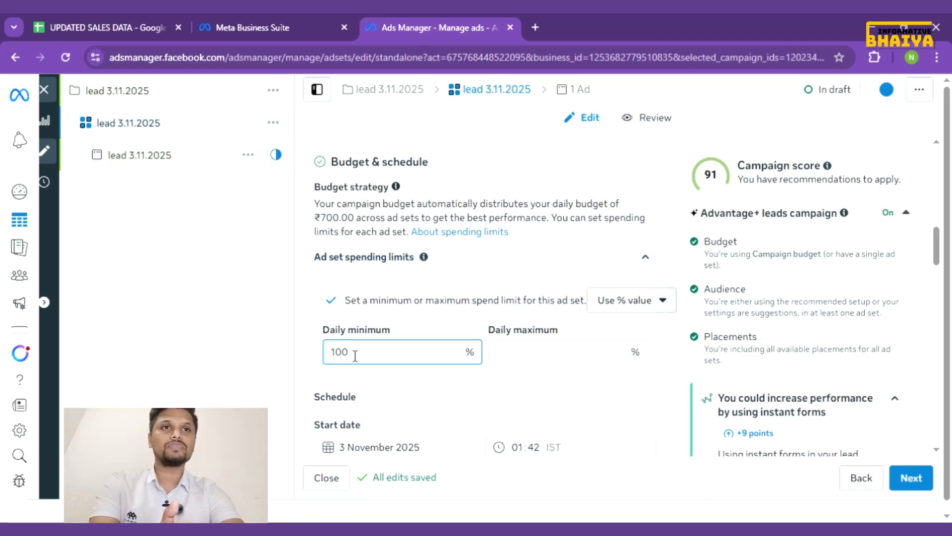
Step: Check which audience types can be newly created for the ad set's custom audiences
scroll(355, 355, down, 10)
click(626, 300)
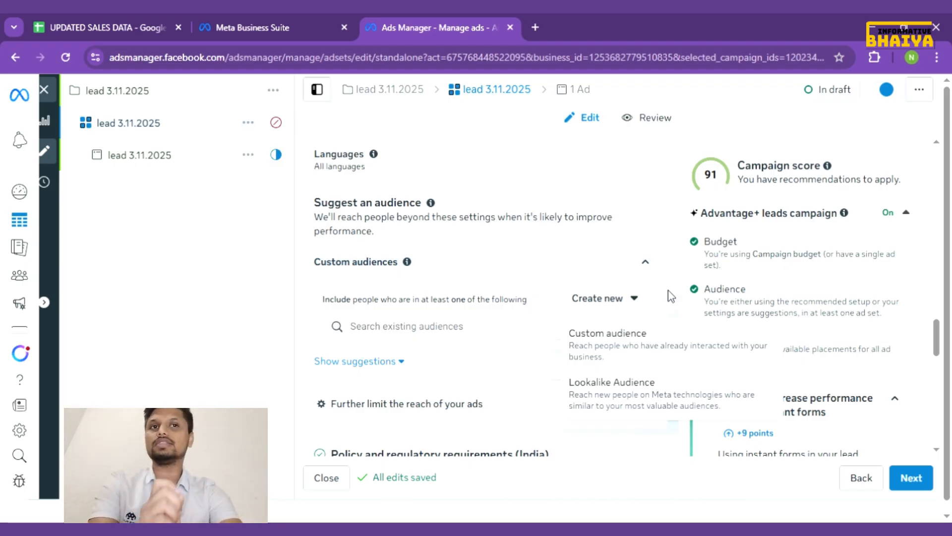
click(668, 290)
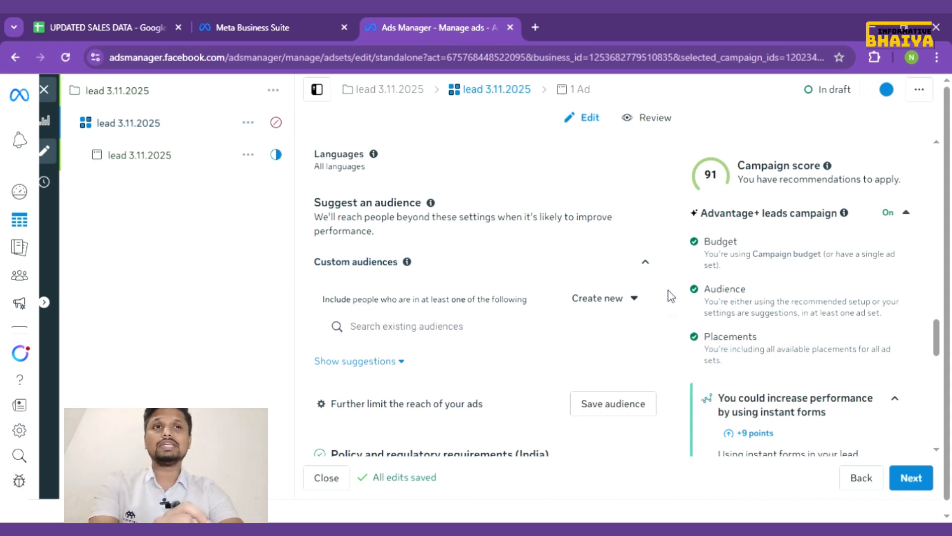
Step: Examine the ages available for the ad set's minimum age control, leaving the setting as it is
scroll(668, 290, up, 2)
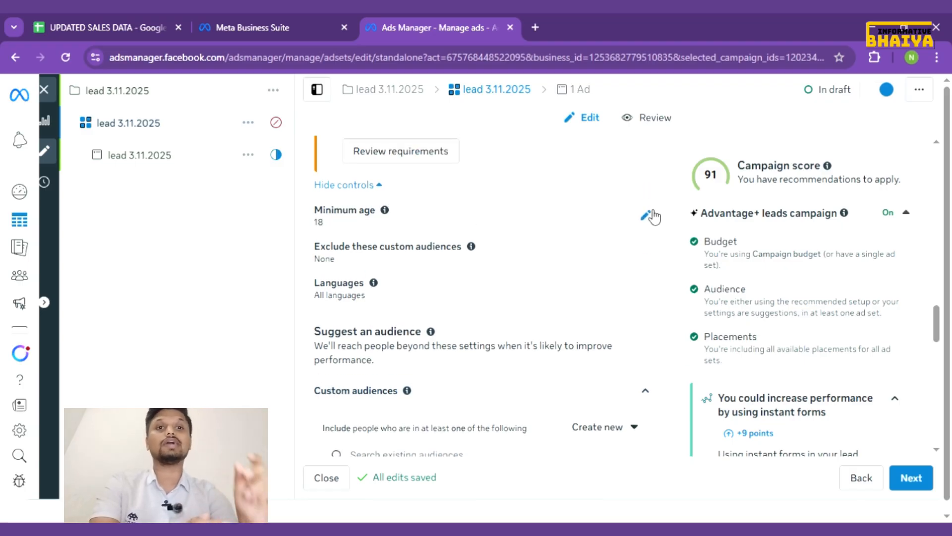
click(653, 215)
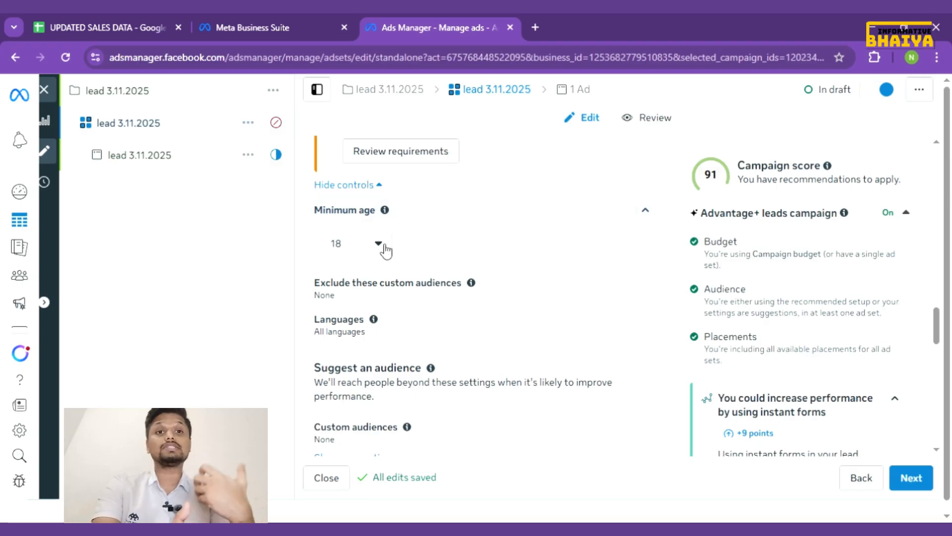
click(382, 245)
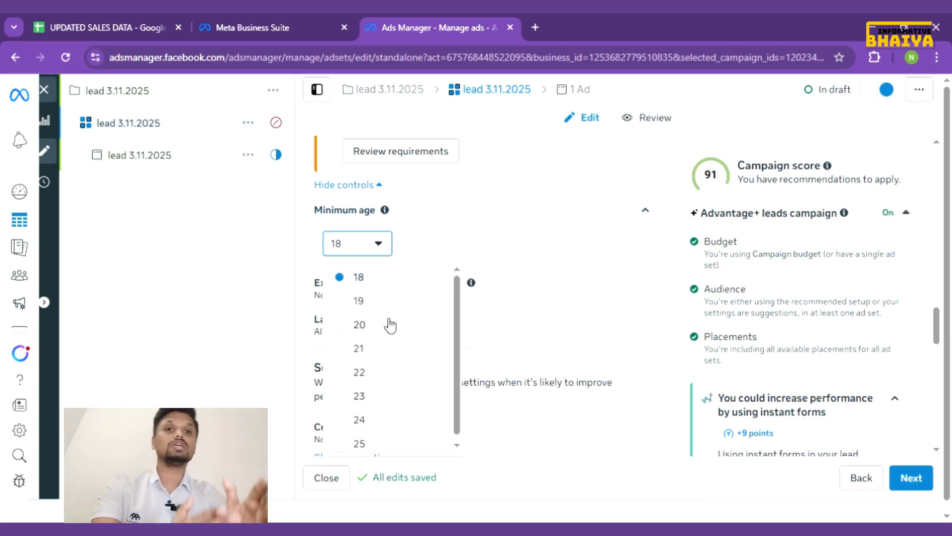
scroll(390, 324, down, 1)
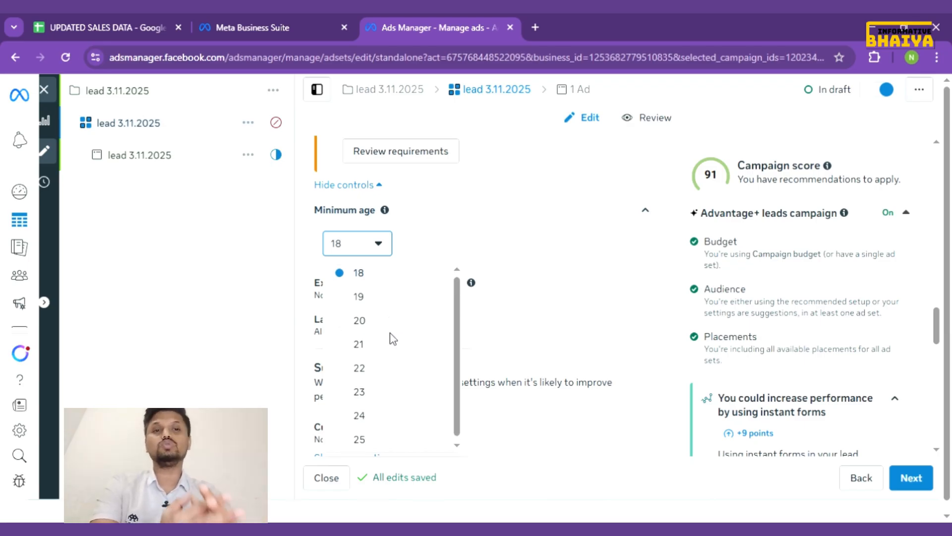
scroll(391, 337, up, 1)
click(467, 242)
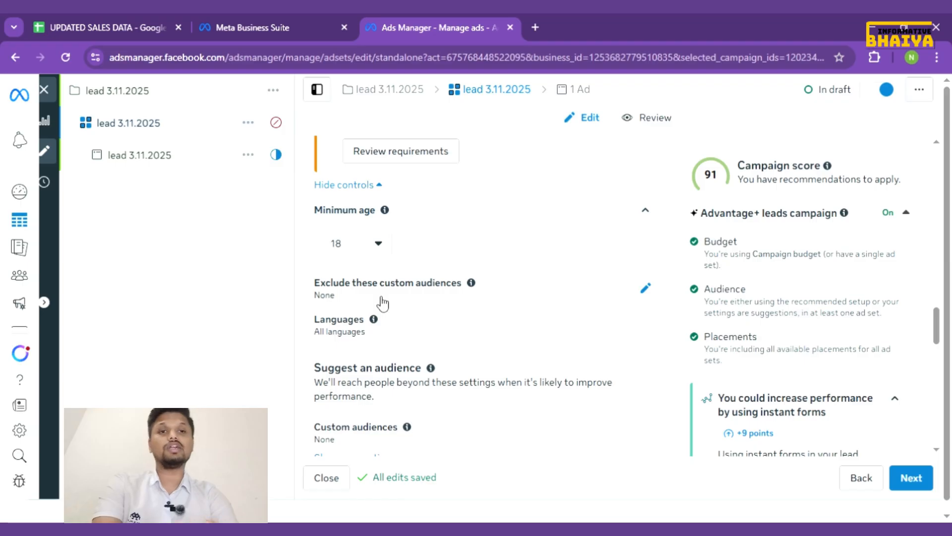
click(391, 245)
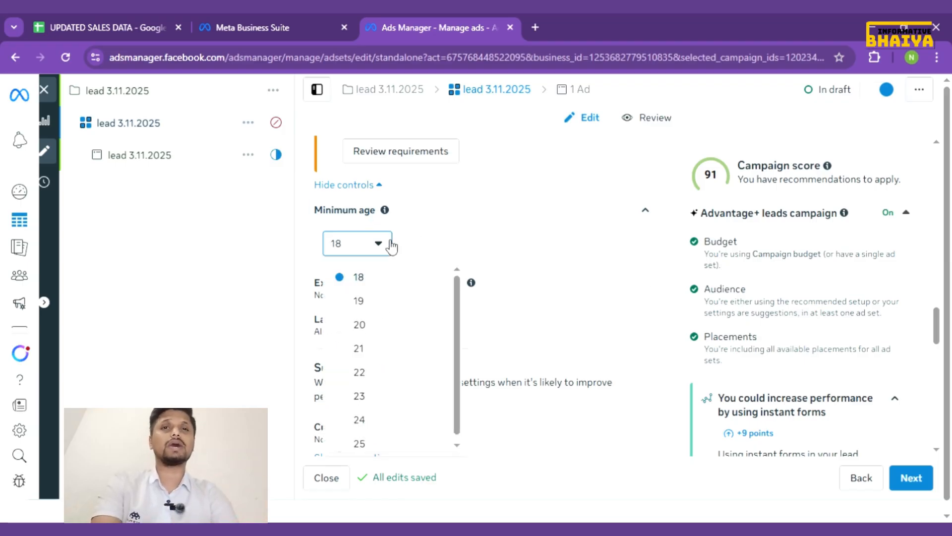
click(446, 253)
scroll(486, 250, up, 1)
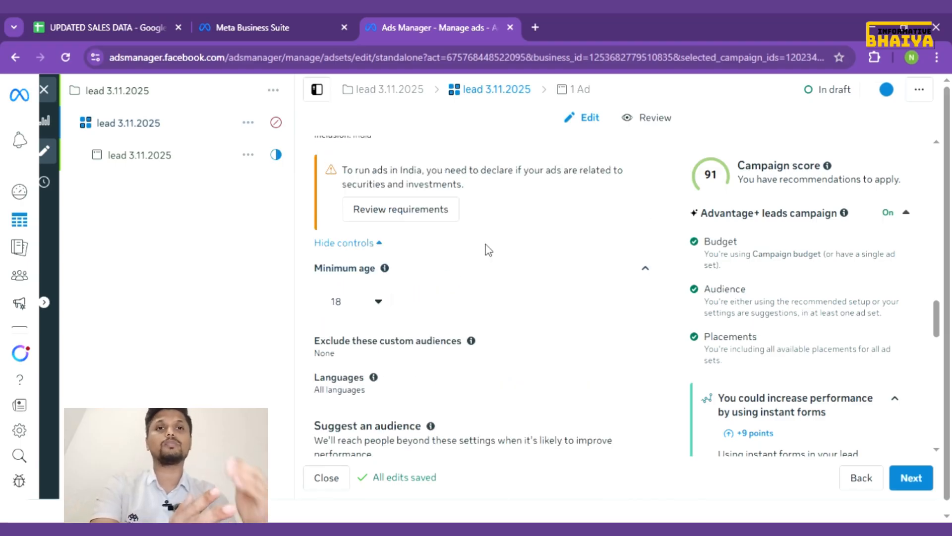
scroll(469, 289, down, 1)
scroll(469, 290, down, 1)
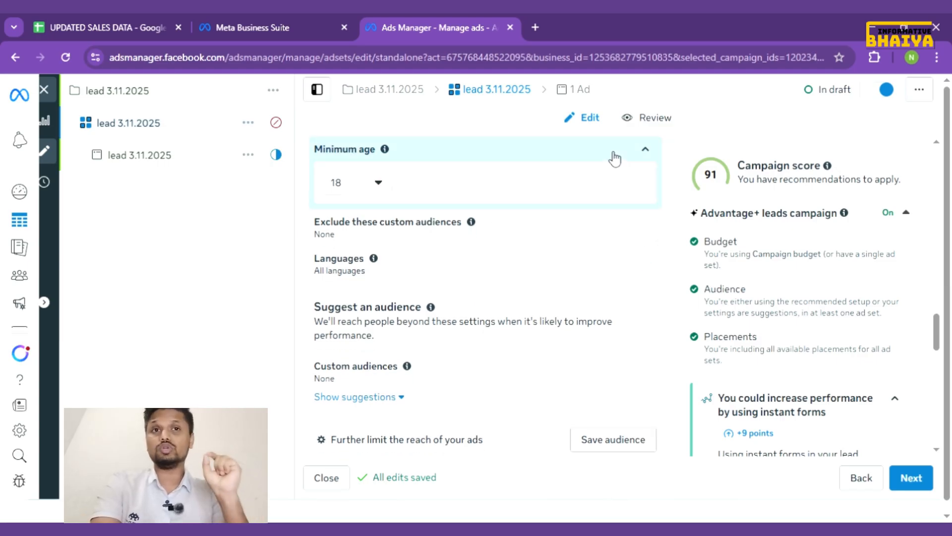
click(643, 152)
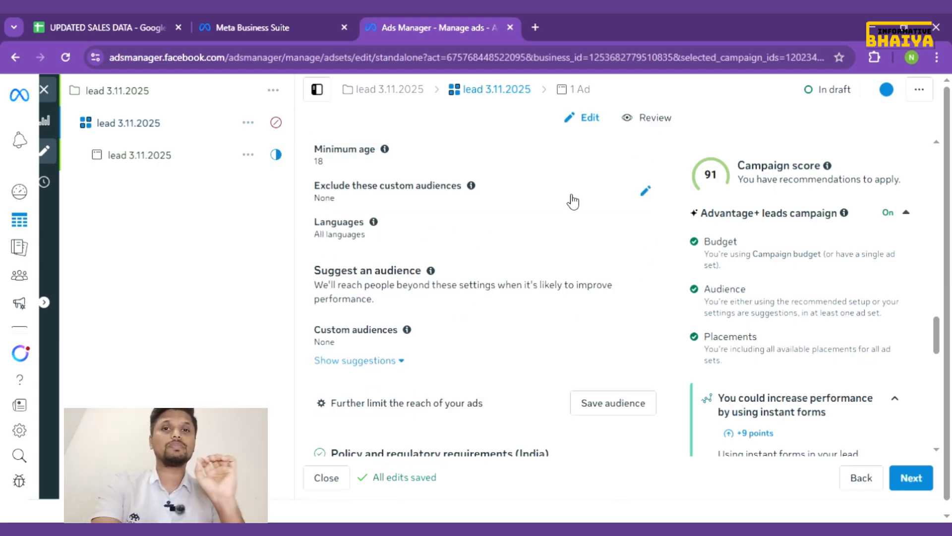
Step: Review the ad set's audience controls together with its India policy requirements and placement settings
scroll(570, 202, up, 1)
scroll(570, 202, down, 1)
scroll(564, 248, down, 5)
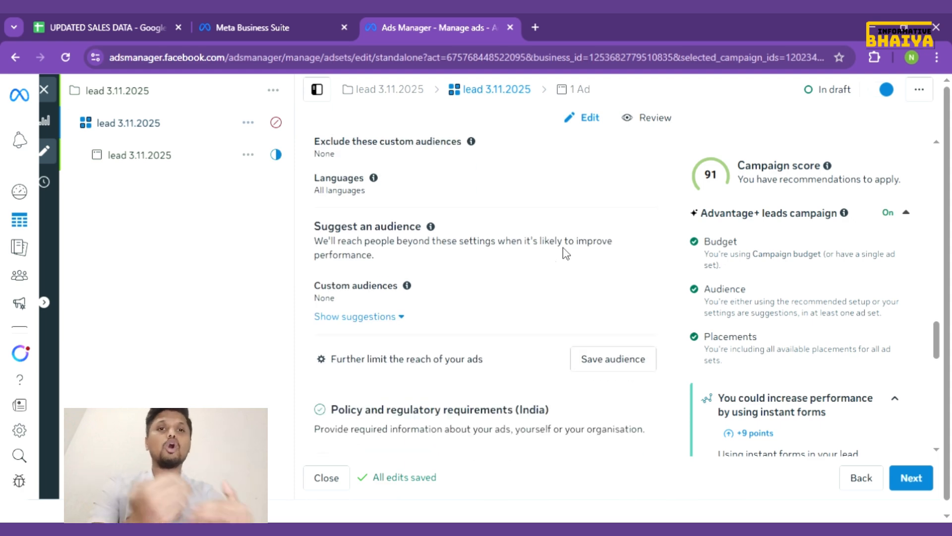
scroll(555, 293, down, 2)
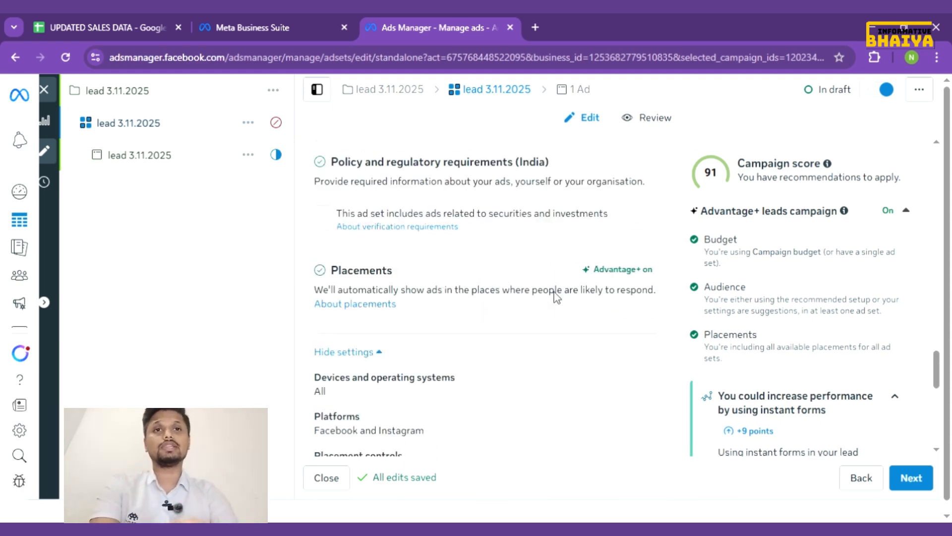
scroll(555, 293, up, 1)
scroll(556, 297, up, 5)
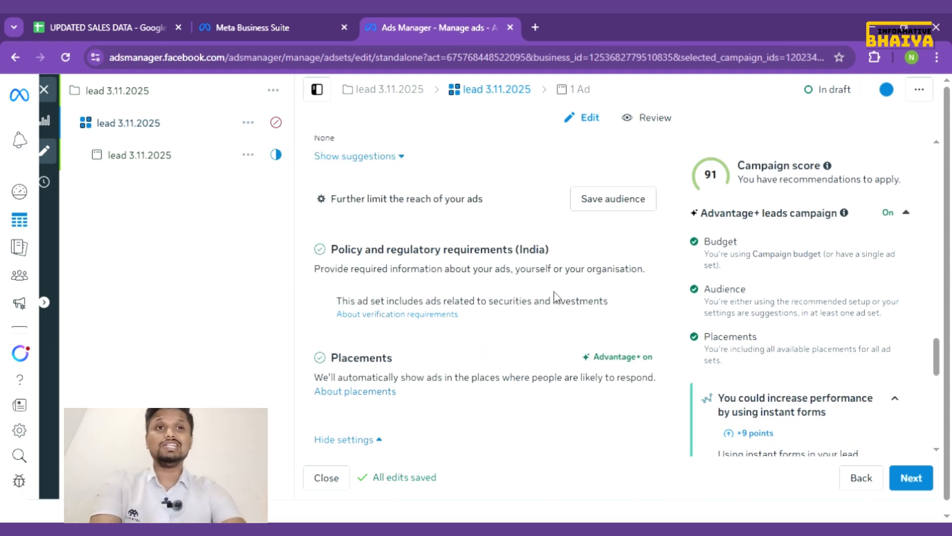
scroll(558, 295, up, 3)
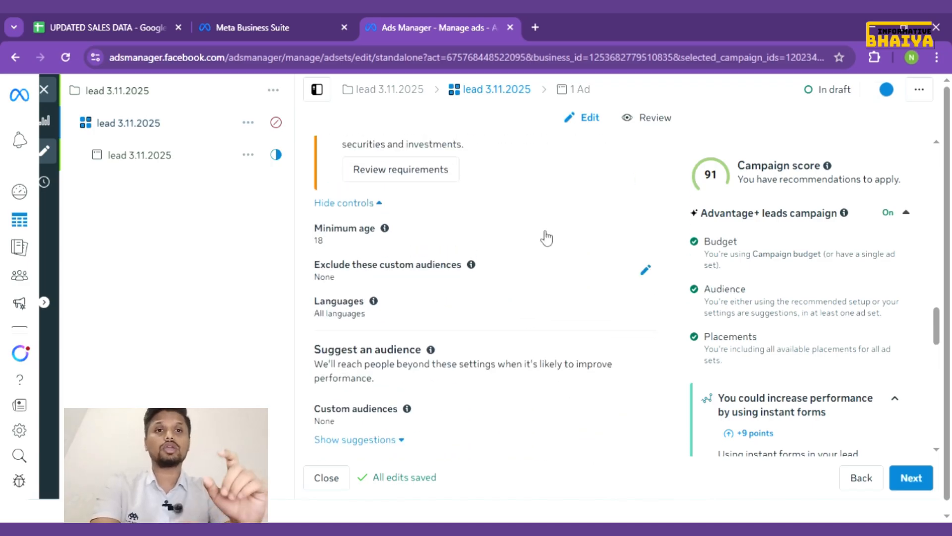
scroll(513, 215, up, 2)
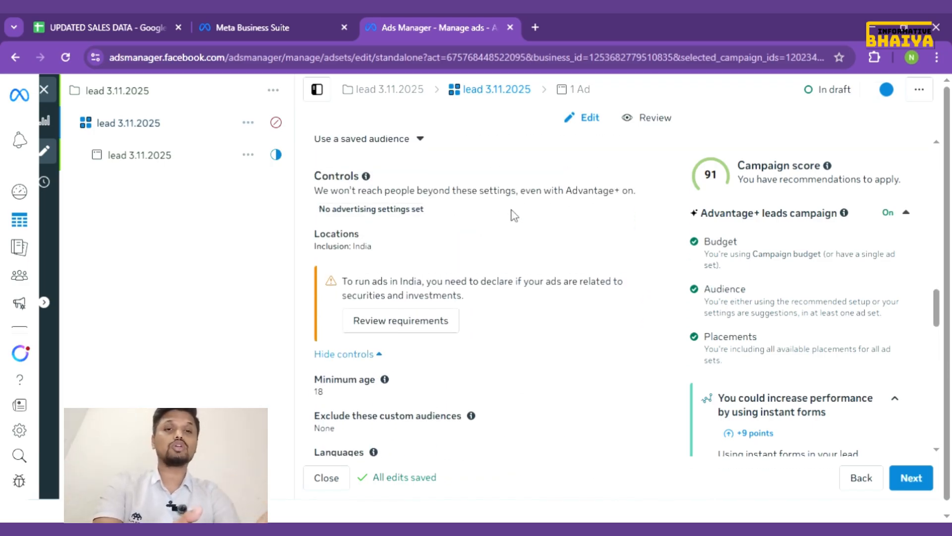
scroll(511, 230, down, 2)
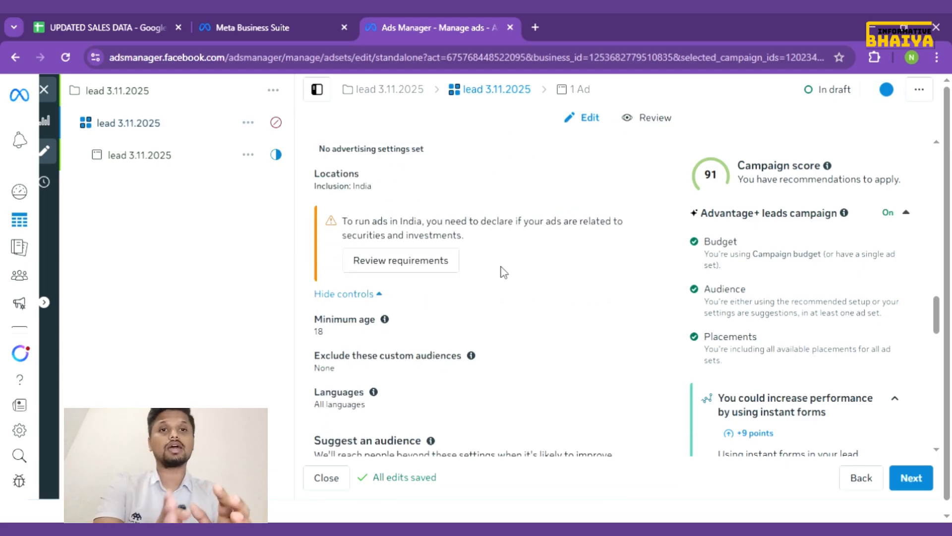
scroll(504, 273, down, 1)
mouse_move(386, 256)
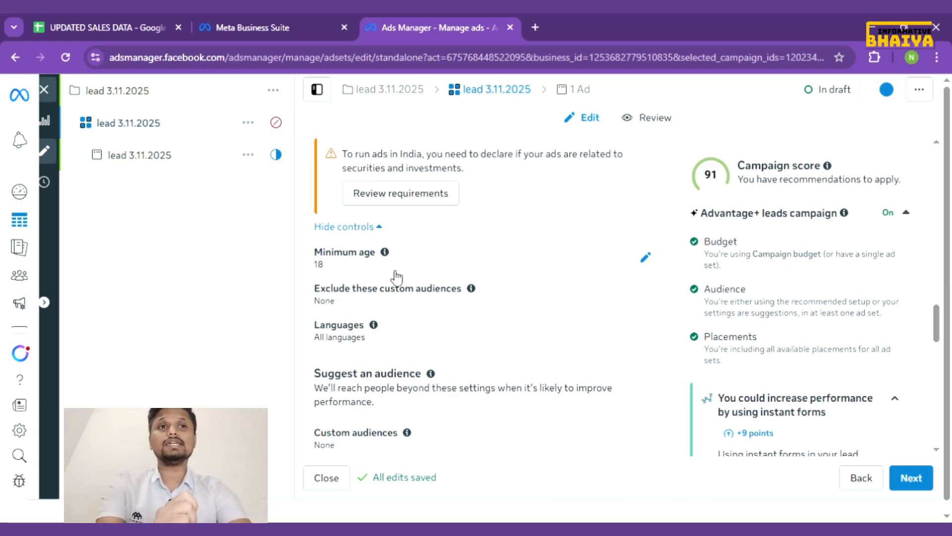
Step: Browse the detailed targeting categories and examine the subcategories under Demographics
scroll(397, 277, down, 4)
click(636, 355)
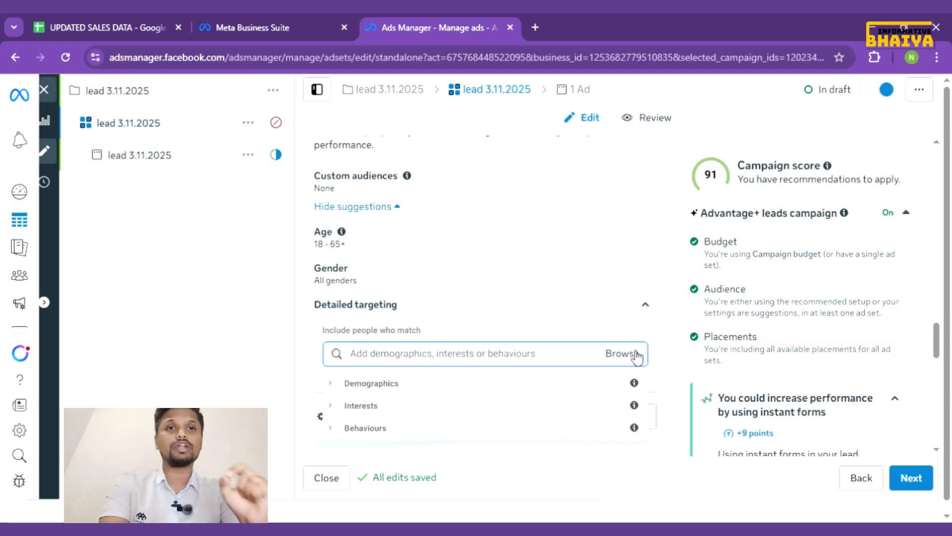
scroll(637, 355, down, 2)
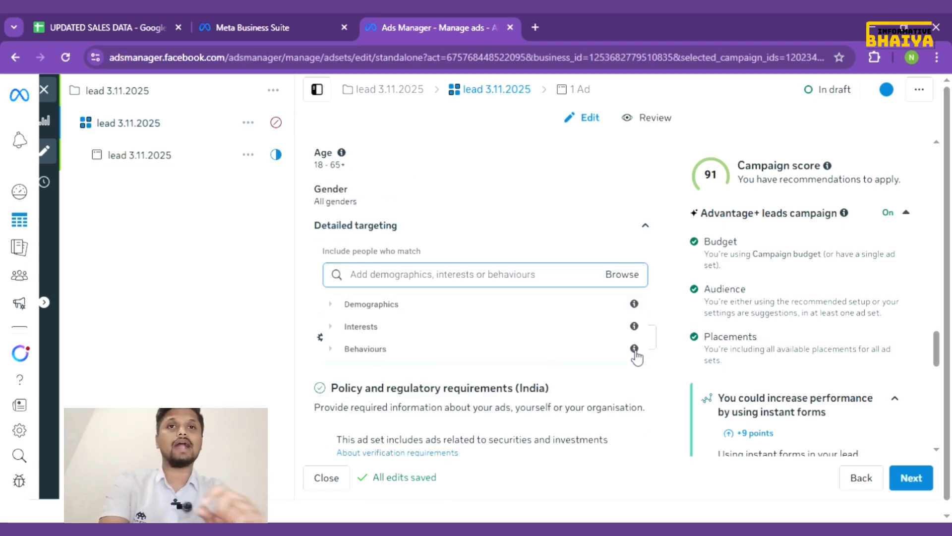
click(557, 312)
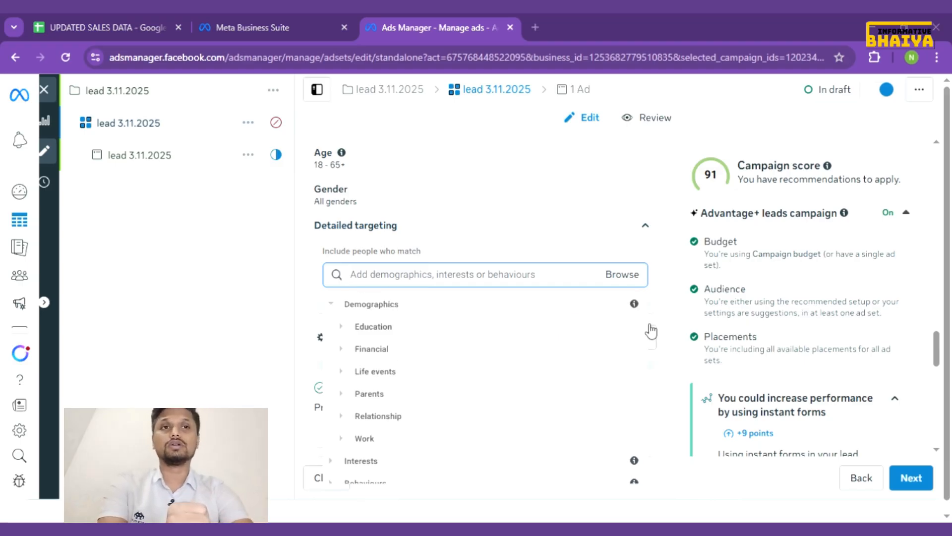
click(560, 309)
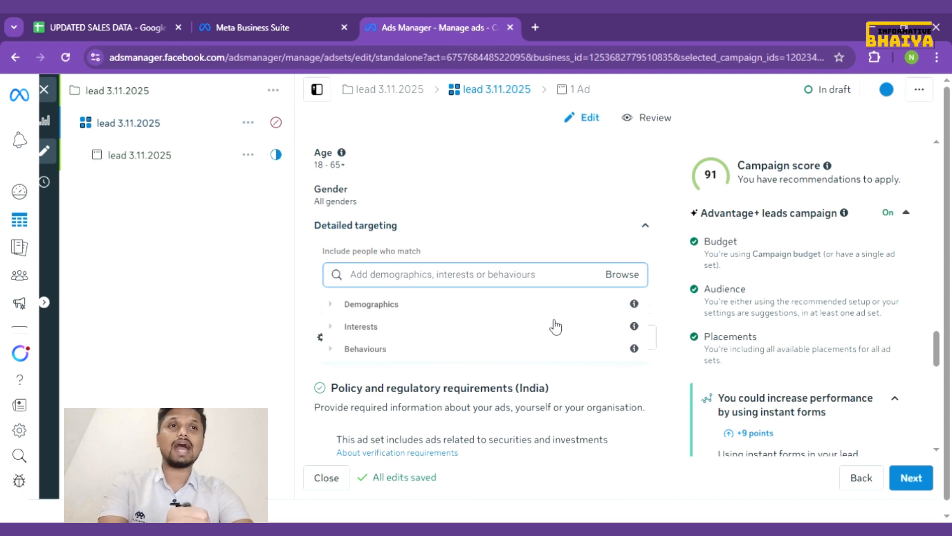
Step: Examine the Interests subcategories available for detailed targeting
click(556, 325)
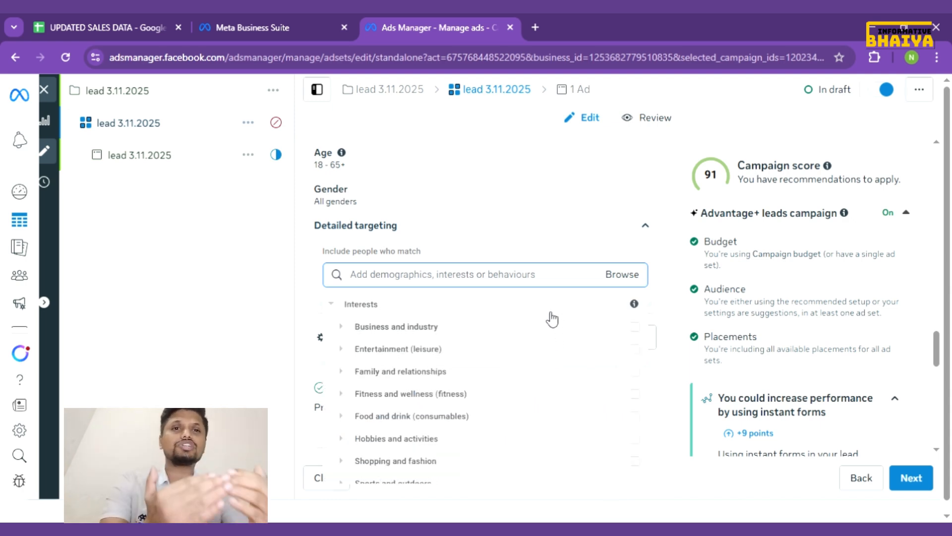
scroll(548, 350, down, 1)
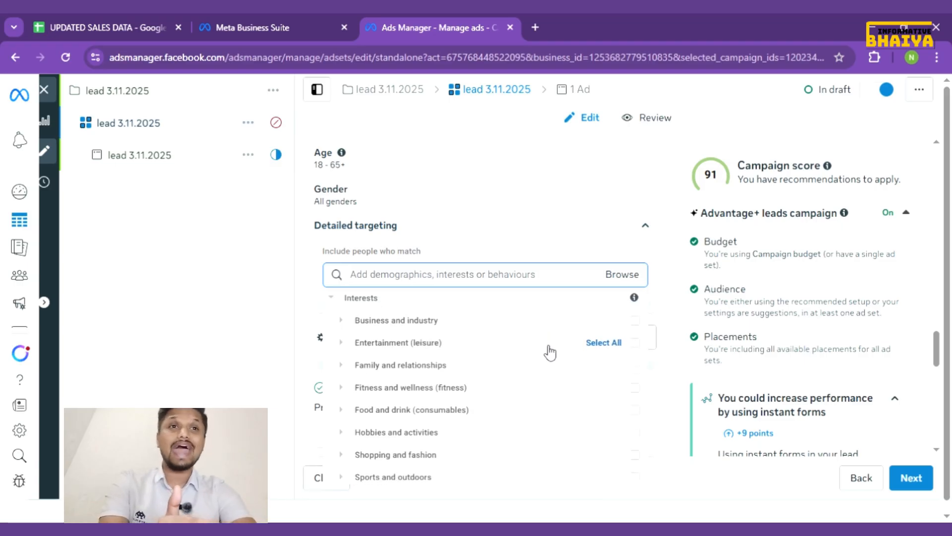
scroll(550, 353, down, 1)
scroll(549, 365, down, 1)
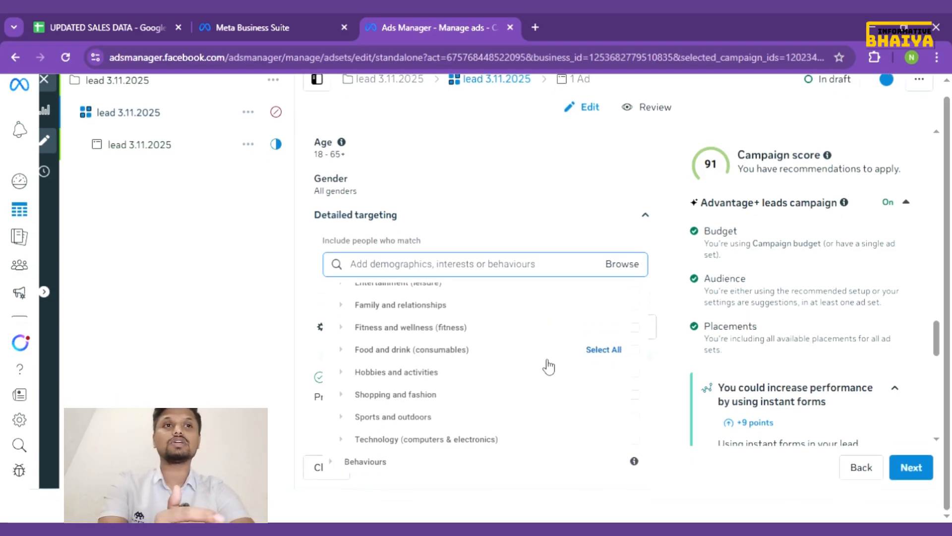
scroll(549, 366, up, 3)
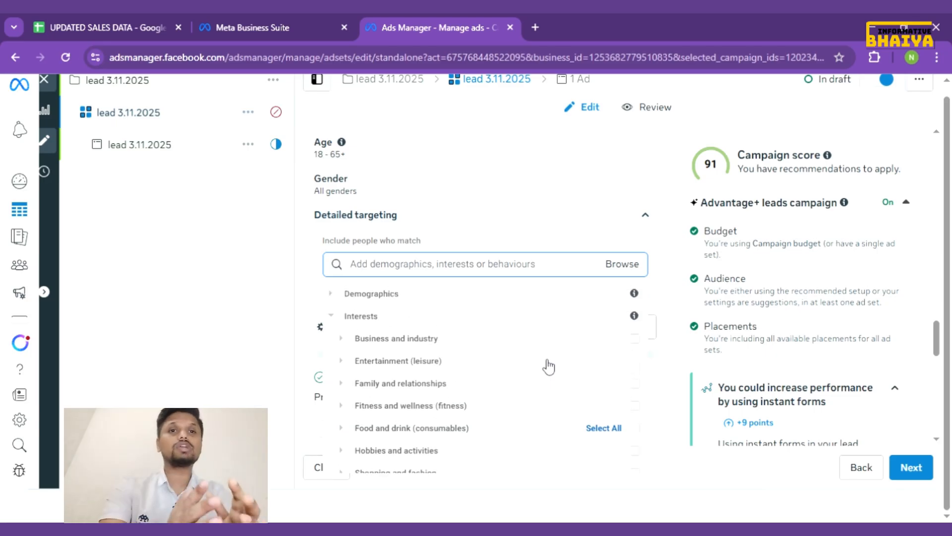
click(528, 320)
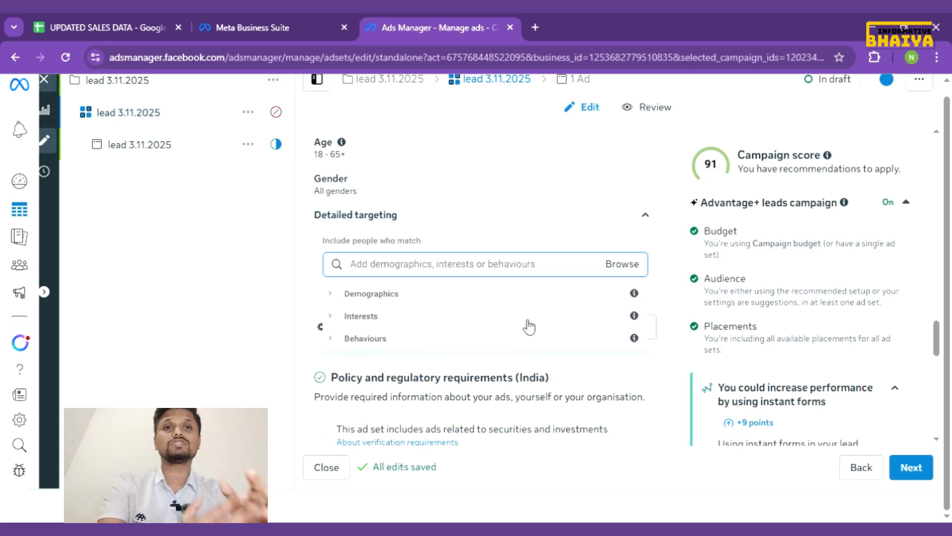
Step: Examine the Behaviours subcategories available for detailed targeting
click(510, 342)
scroll(511, 352, down, 3)
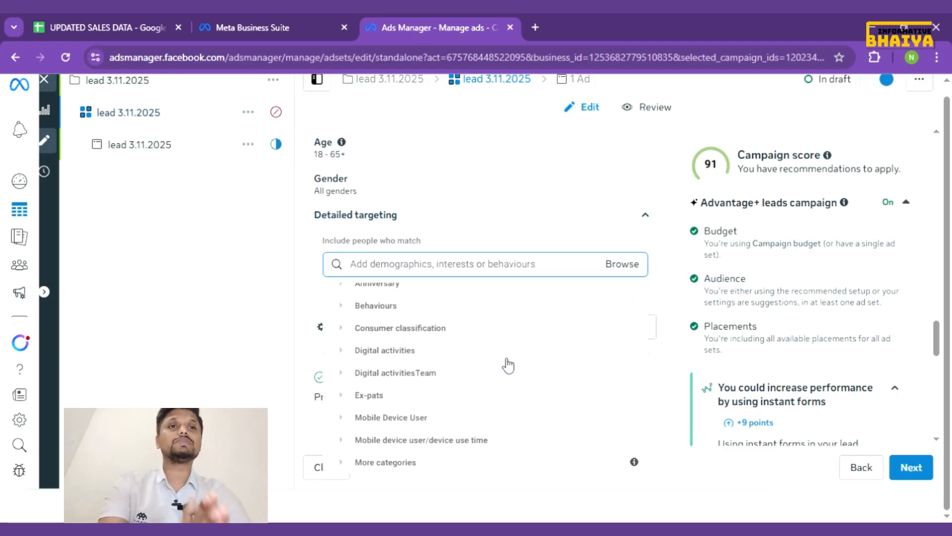
scroll(509, 366, down, 1)
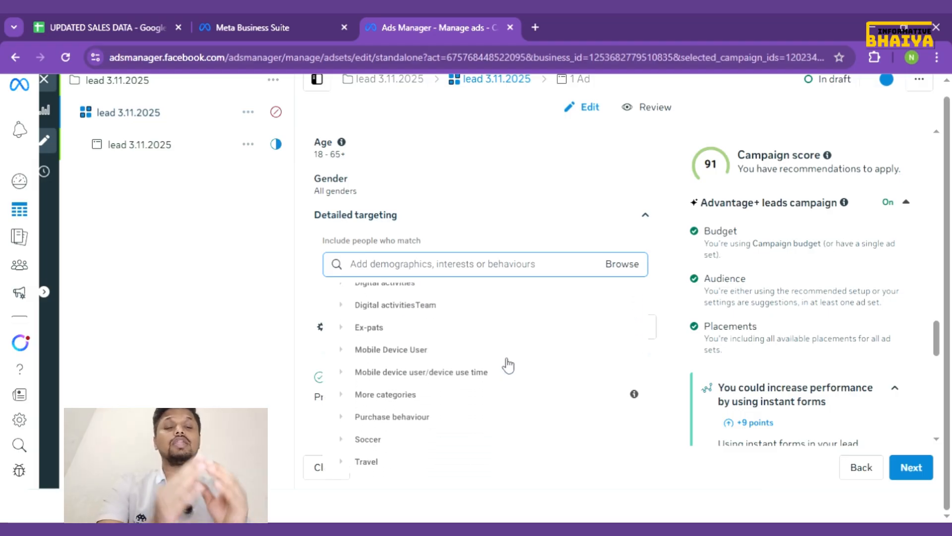
scroll(509, 366, up, 4)
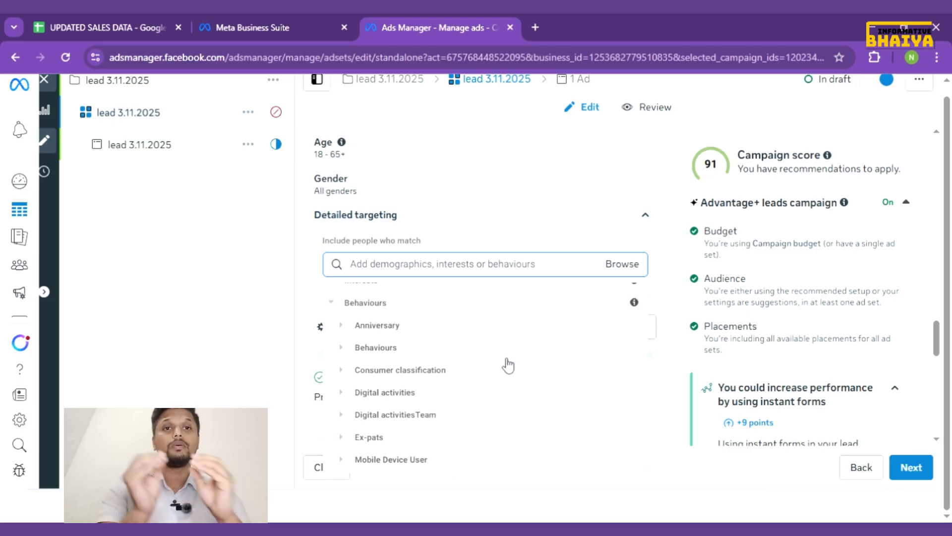
scroll(509, 365, up, 1)
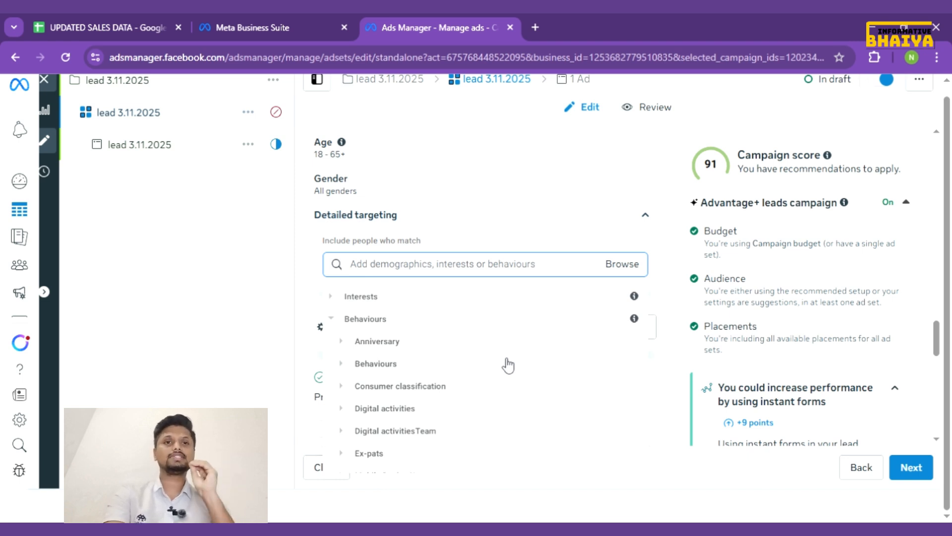
Step: Examine the remaining Behaviours subcategories, collapse them, and read the description of the Interests targeting category
scroll(509, 366, down, 3)
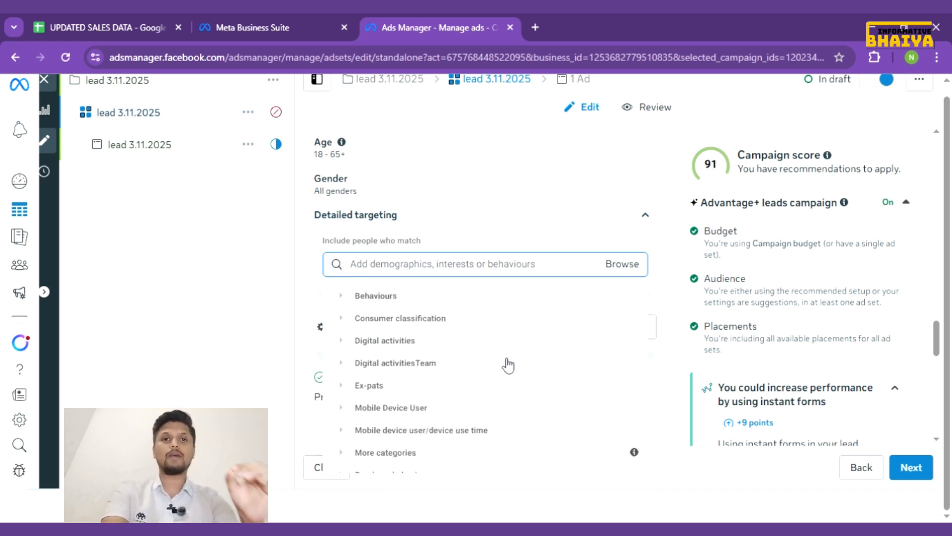
scroll(508, 365, down, 3)
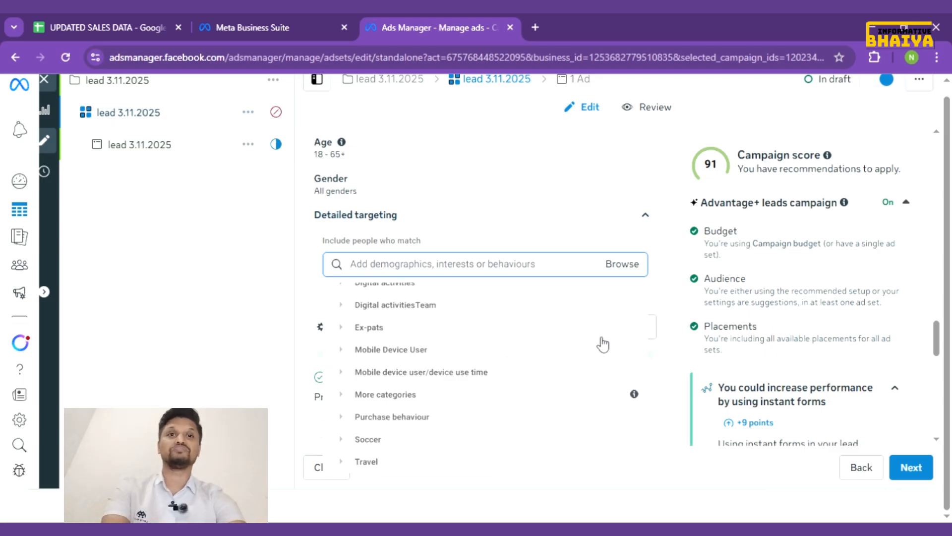
scroll(603, 343, up, 6)
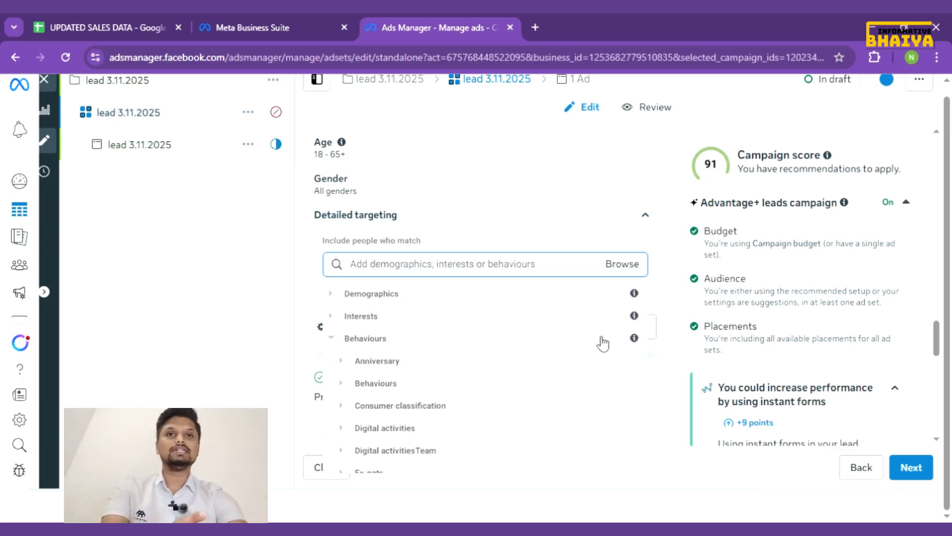
click(558, 339)
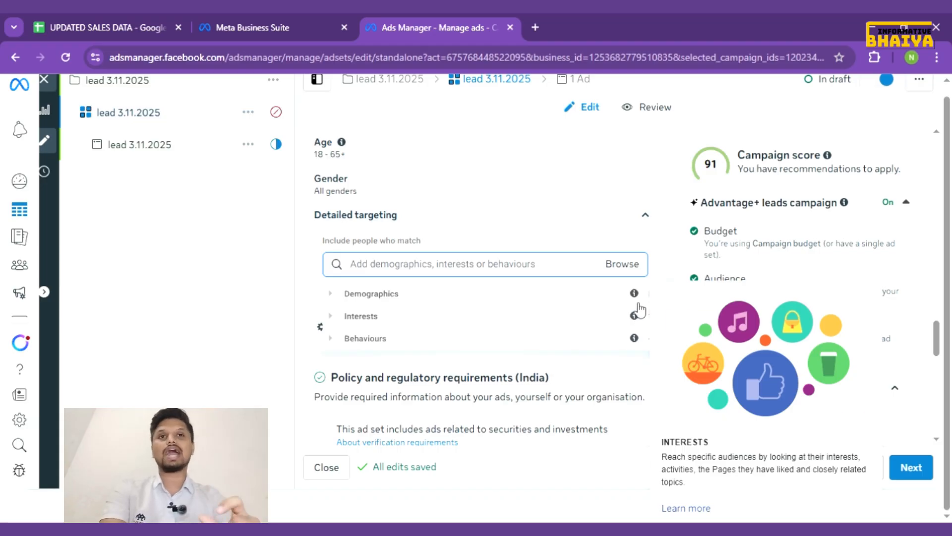
mouse_move(638, 300)
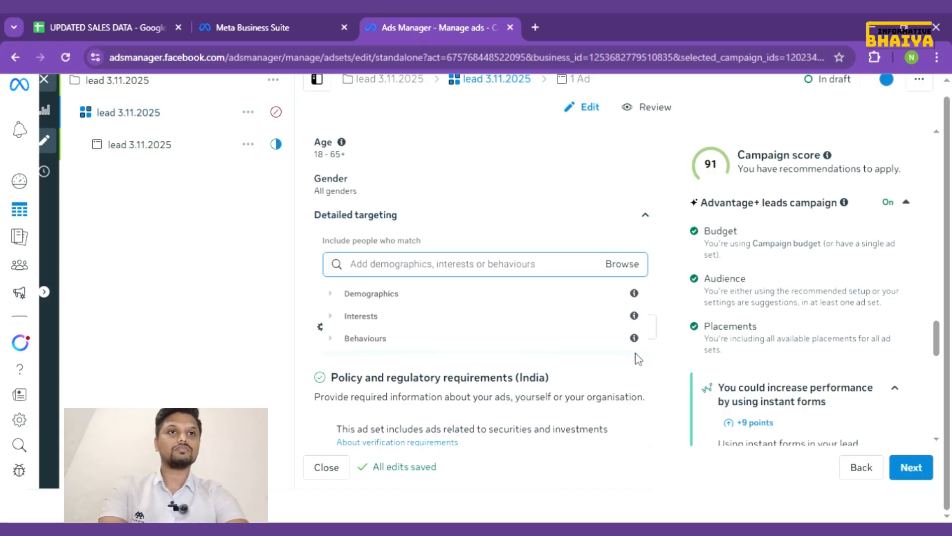
scroll(640, 355, down, 1)
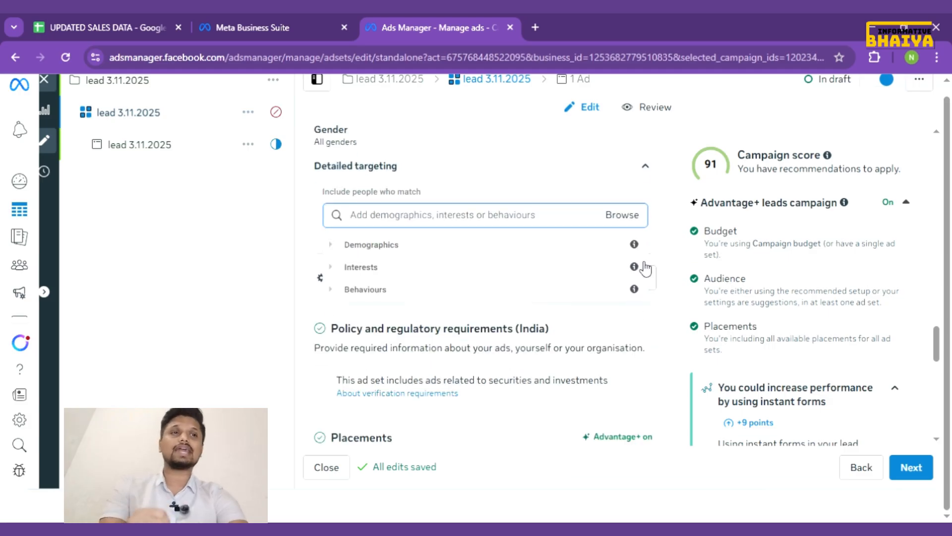
mouse_move(640, 271)
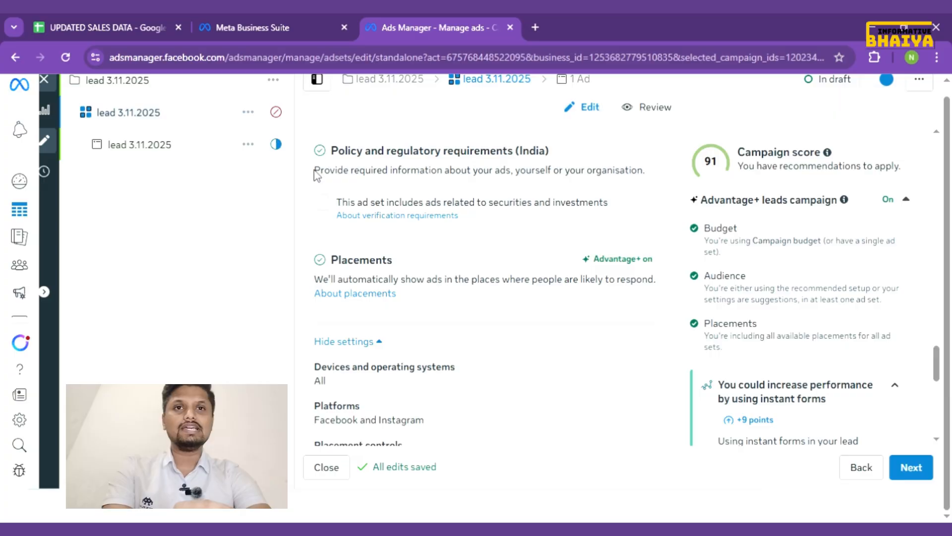
Step: Try declaring that the ad set includes ads related to securities and investments under the India policy requirements, and withdraw the declaration
drag(314, 171, 650, 183)
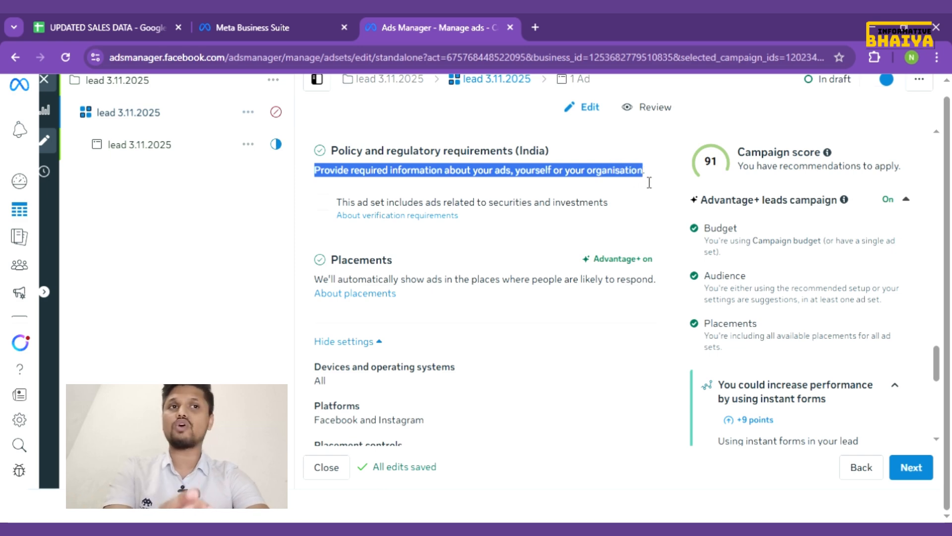
click(332, 204)
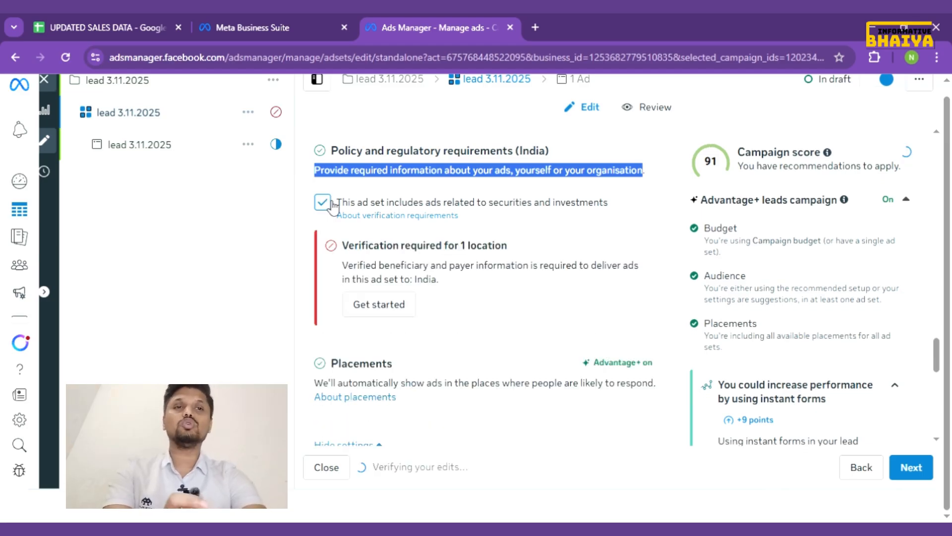
click(382, 201)
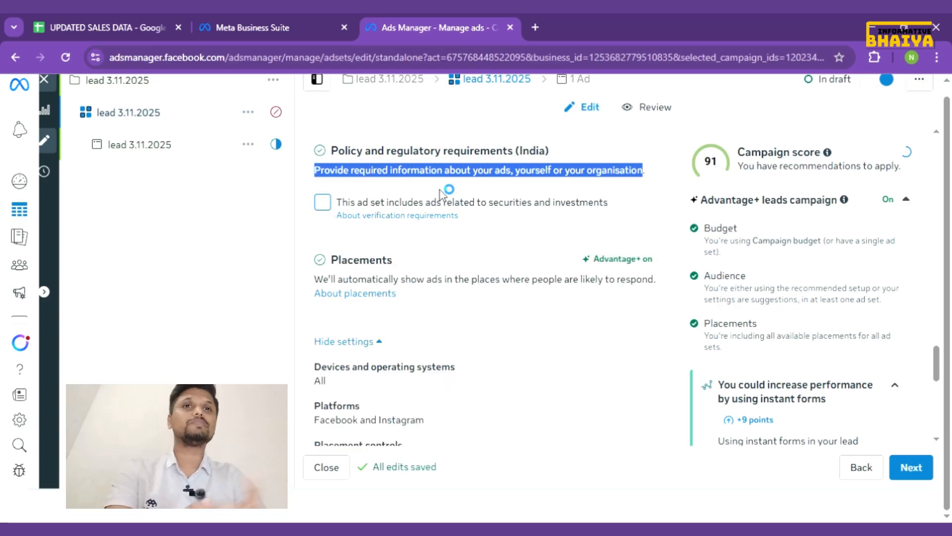
click(540, 241)
Step: Review the mobile device choices and the platform selection in the ad set's placement settings
scroll(534, 278, down, 1)
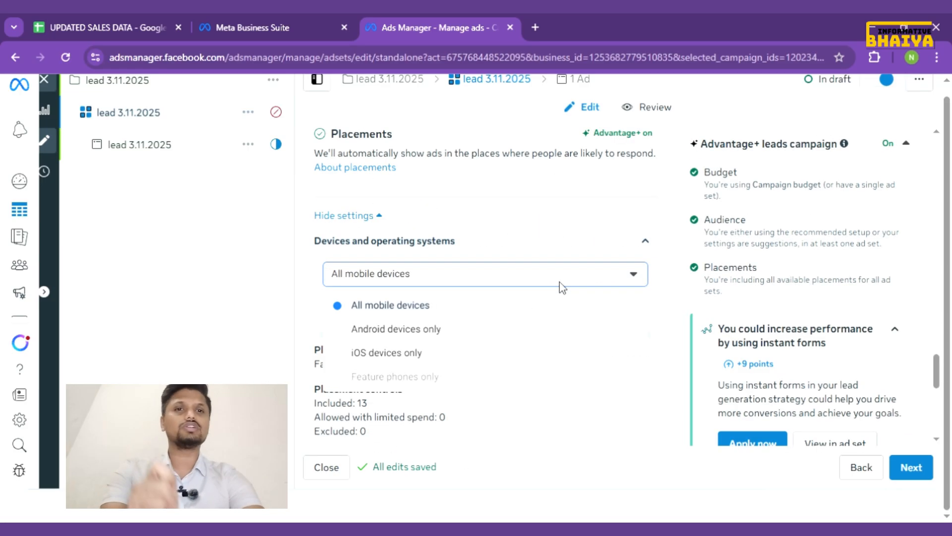
click(563, 282)
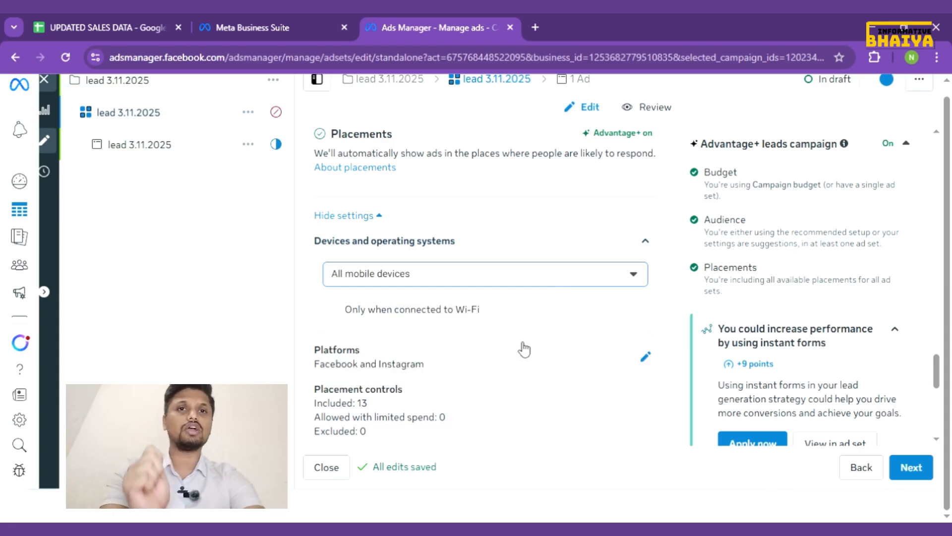
scroll(620, 322, down, 1)
click(643, 288)
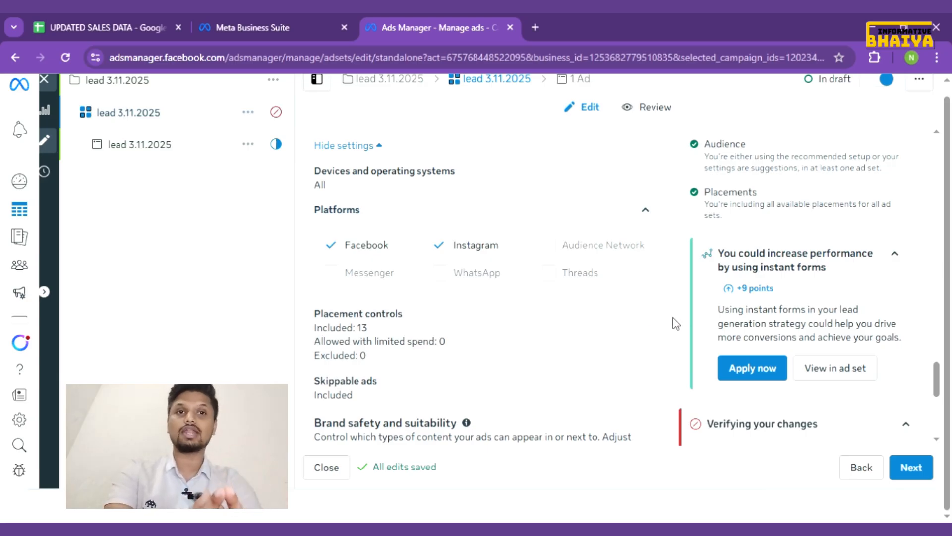
scroll(675, 323, down, 2)
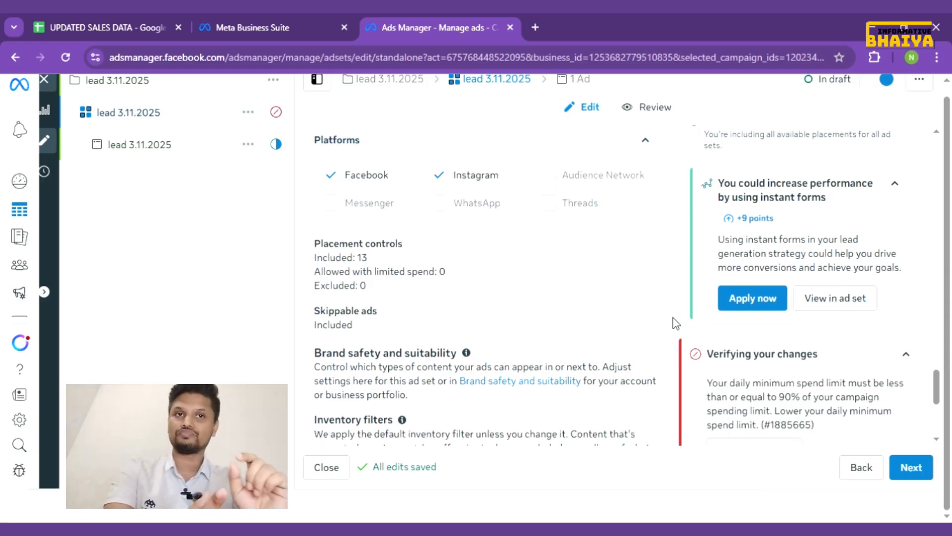
scroll(676, 323, down, 1)
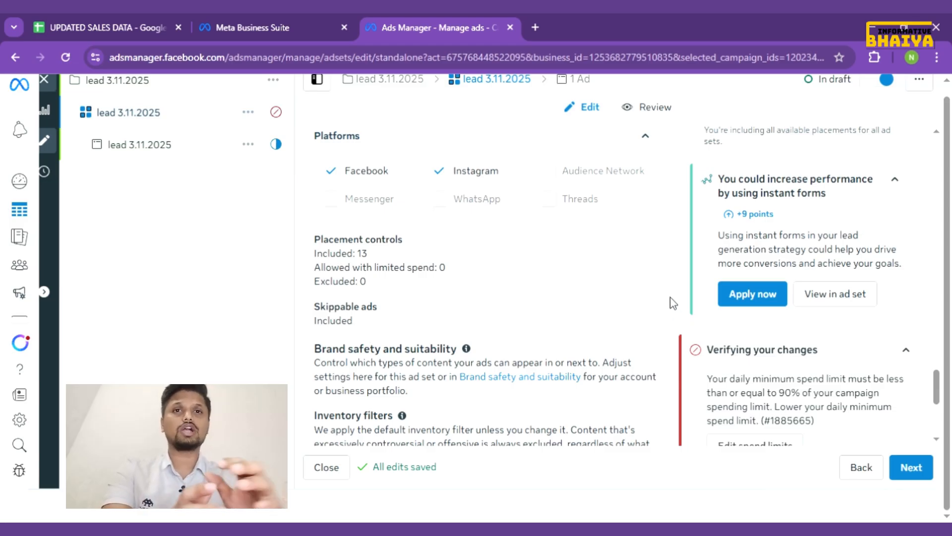
Step: Open the placement controls and examine the placement categories from Feeds to Apps and sites
click(648, 267)
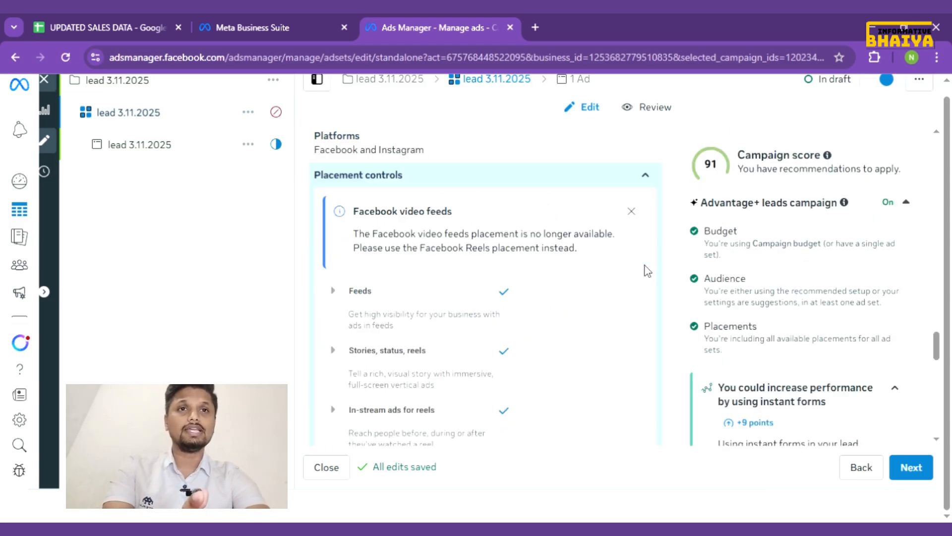
scroll(581, 323, down, 3)
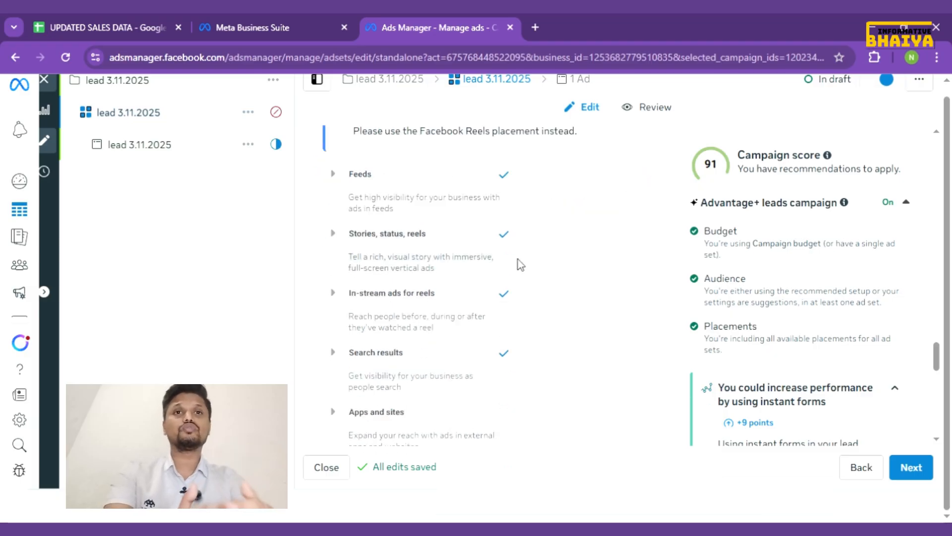
scroll(470, 280, down, 2)
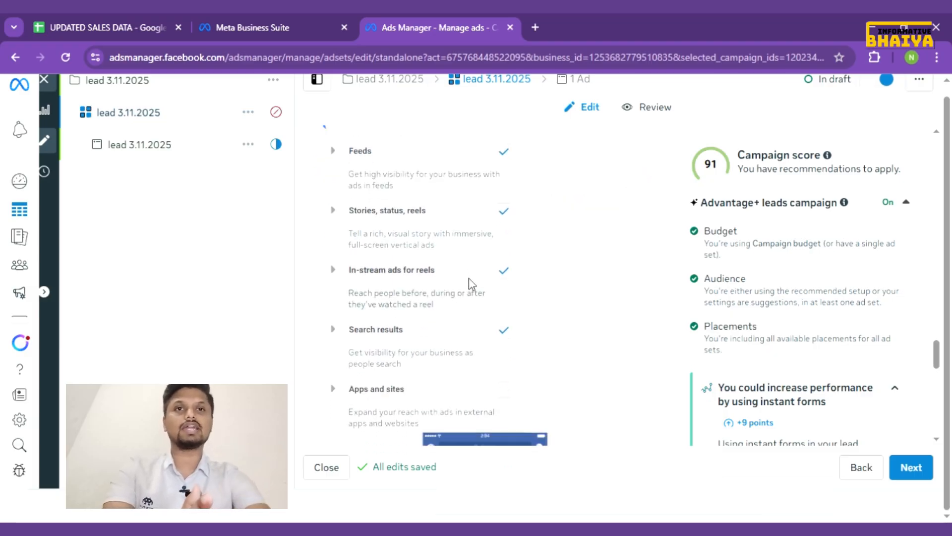
scroll(469, 278, down, 3)
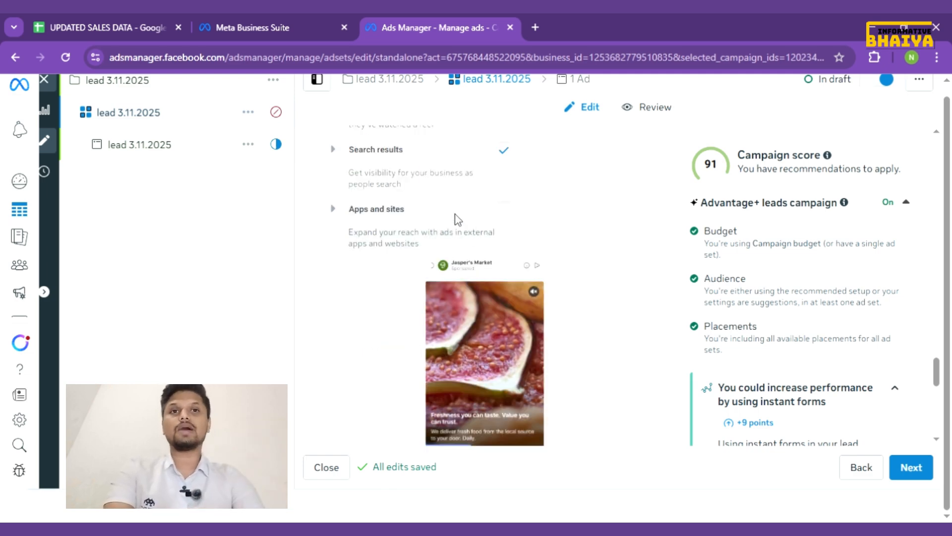
scroll(457, 219, up, 1)
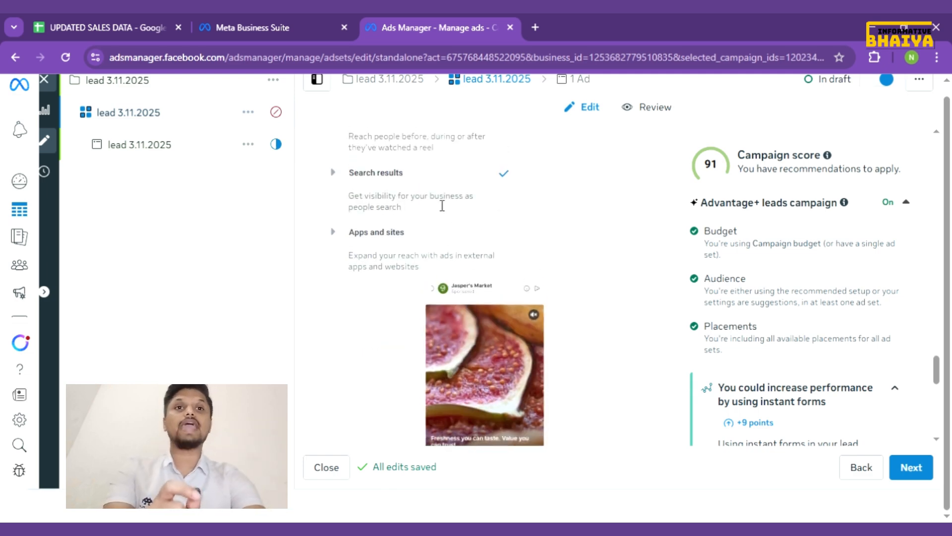
scroll(436, 201, up, 1)
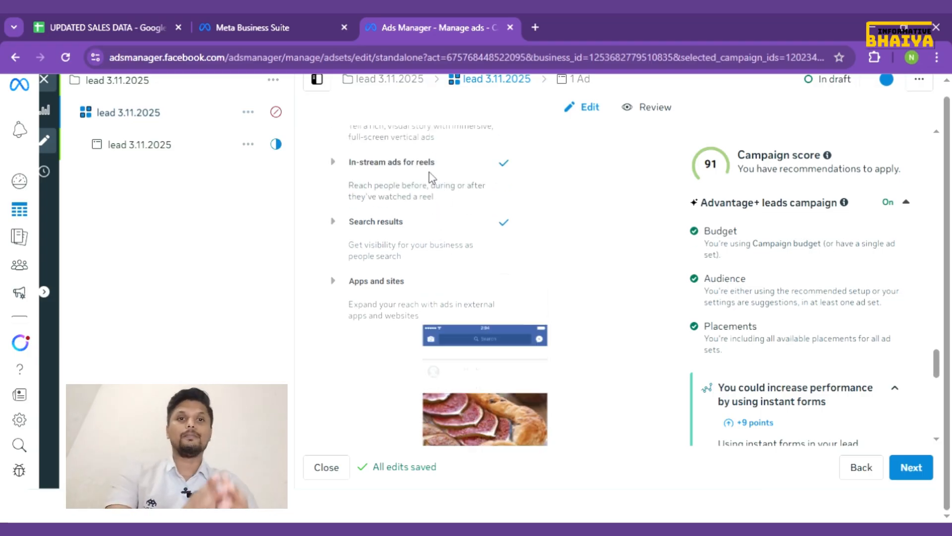
scroll(430, 179, up, 2)
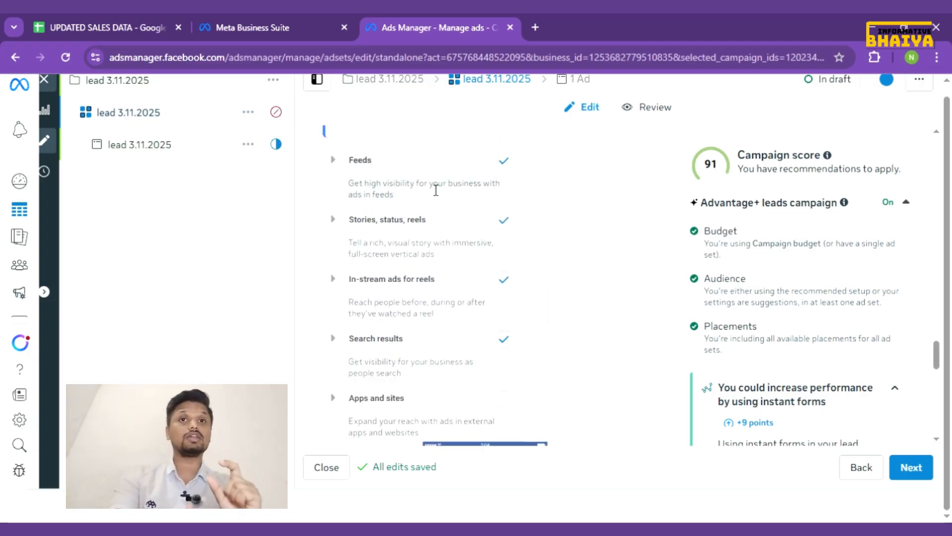
scroll(433, 197, down, 1)
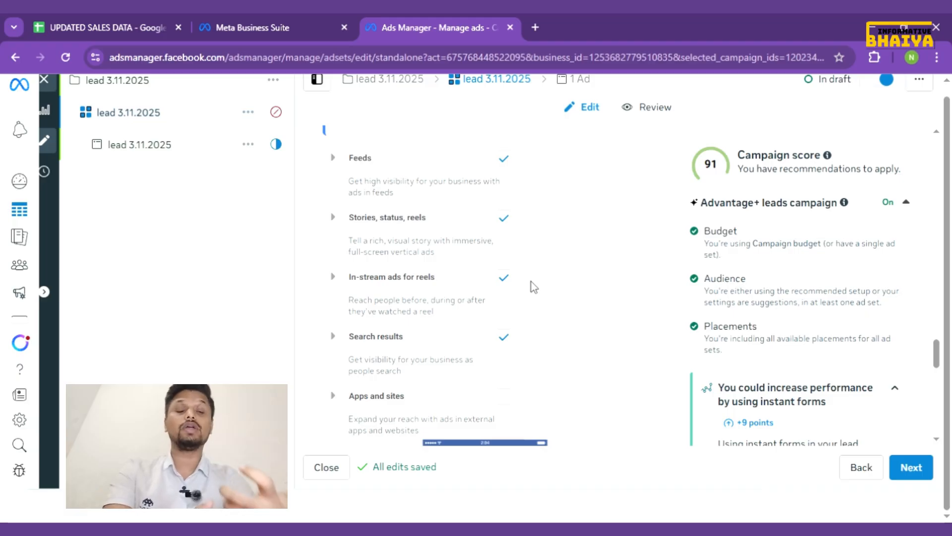
Step: Read the previews and format recommendations for the in-stream reels and search results placements
scroll(531, 286, down, 5)
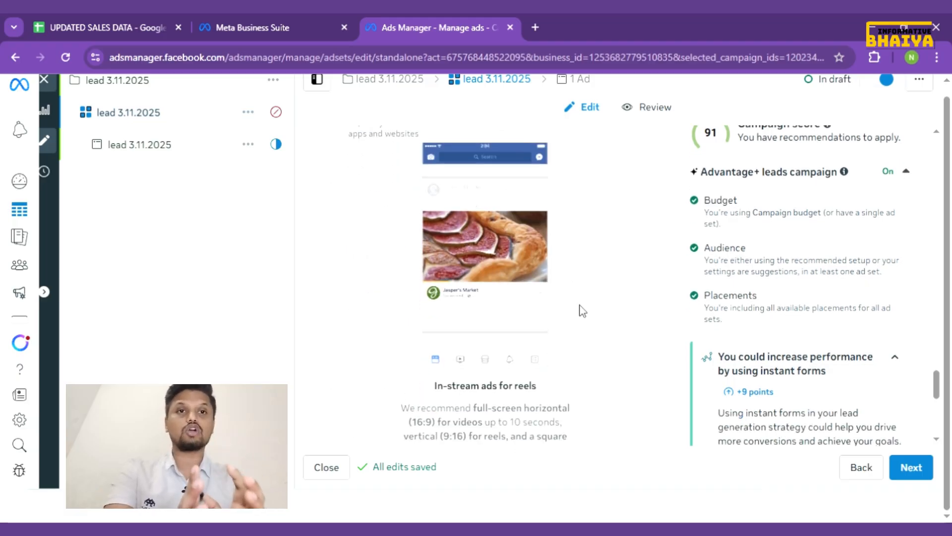
scroll(583, 311, down, 5)
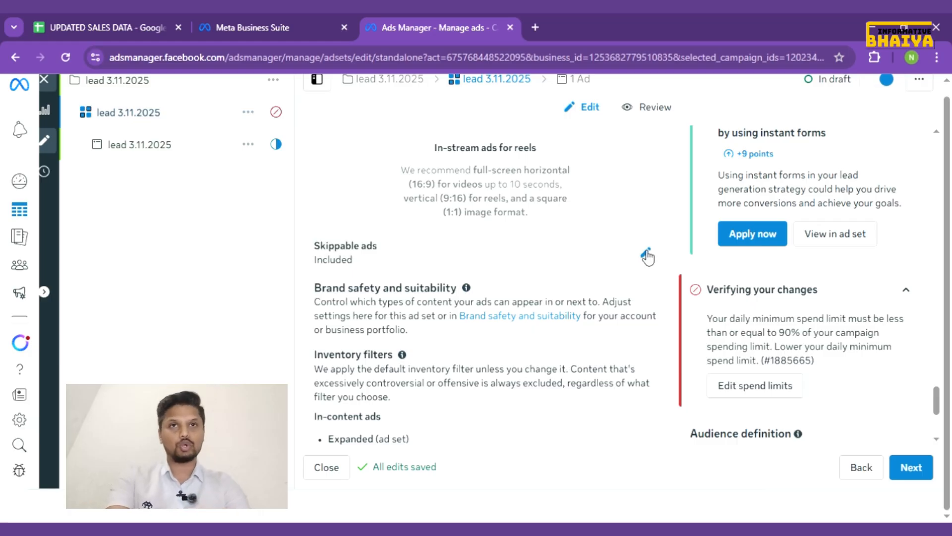
scroll(601, 200, up, 5)
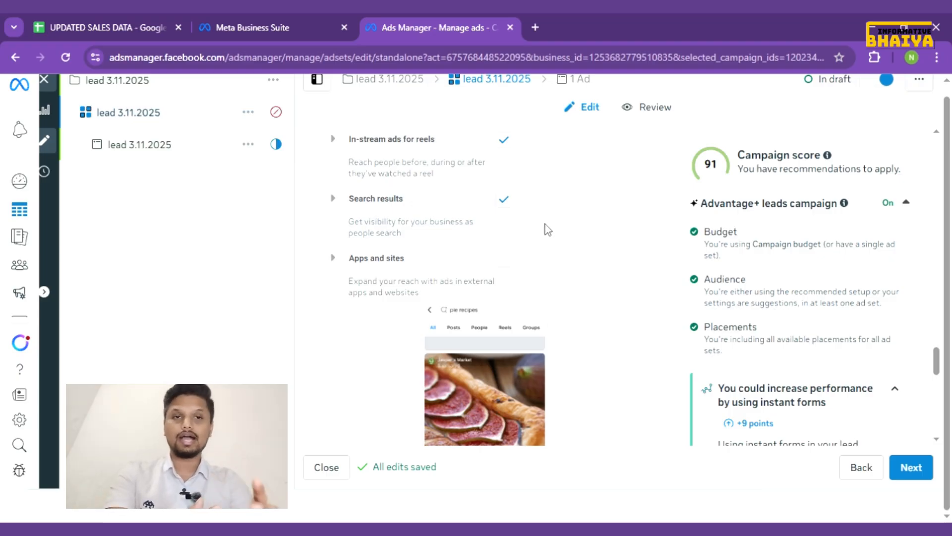
scroll(558, 268, down, 3)
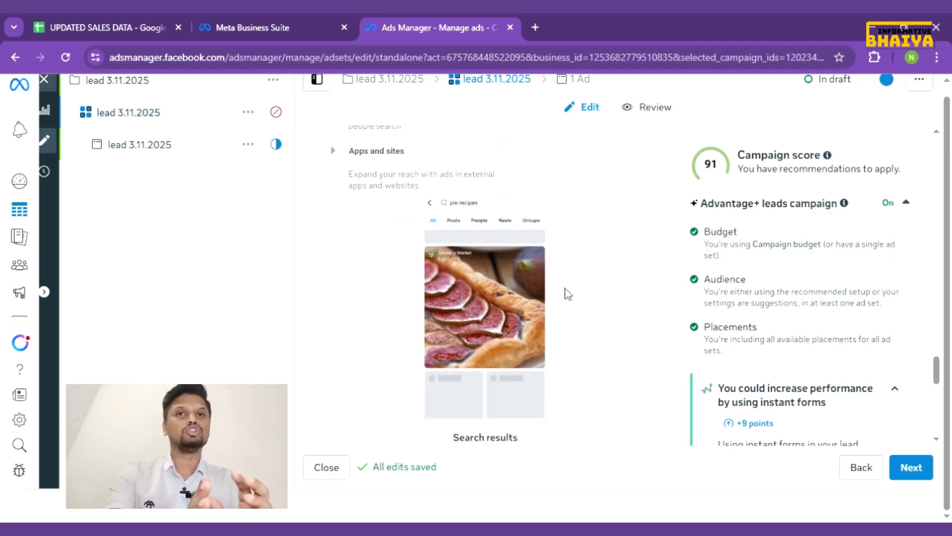
scroll(568, 294, down, 6)
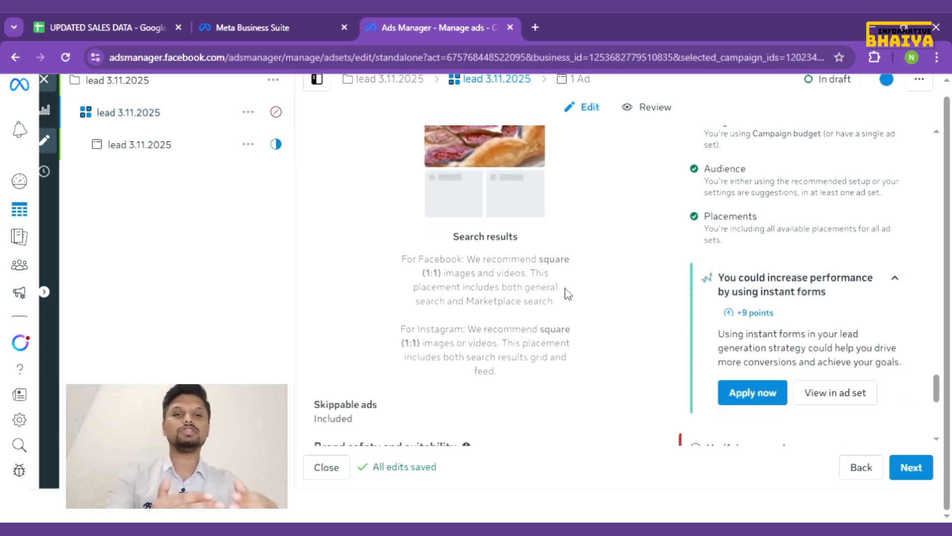
mouse_move(566, 289)
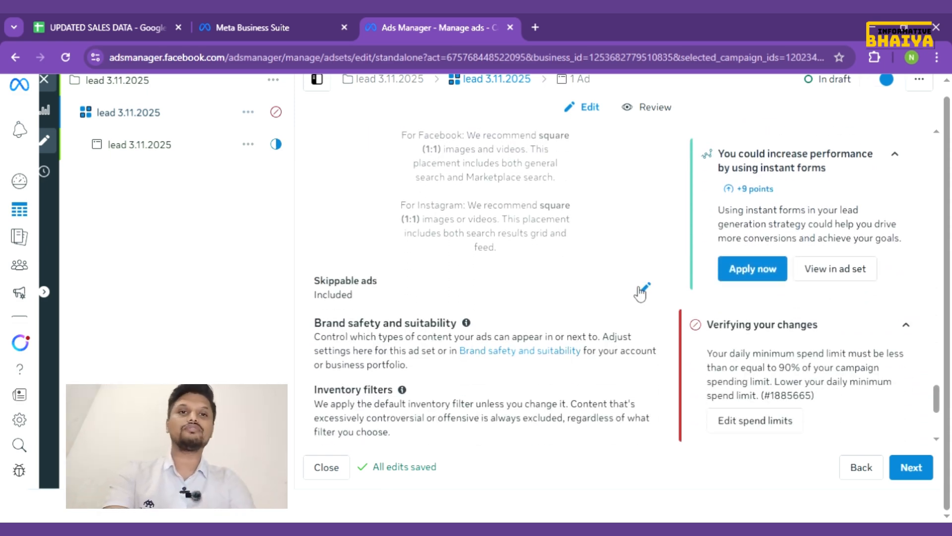
Step: Try excluding skippable ads from the ad set for in-stream reels, and remove the exclusion again
scroll(647, 293, down, 5)
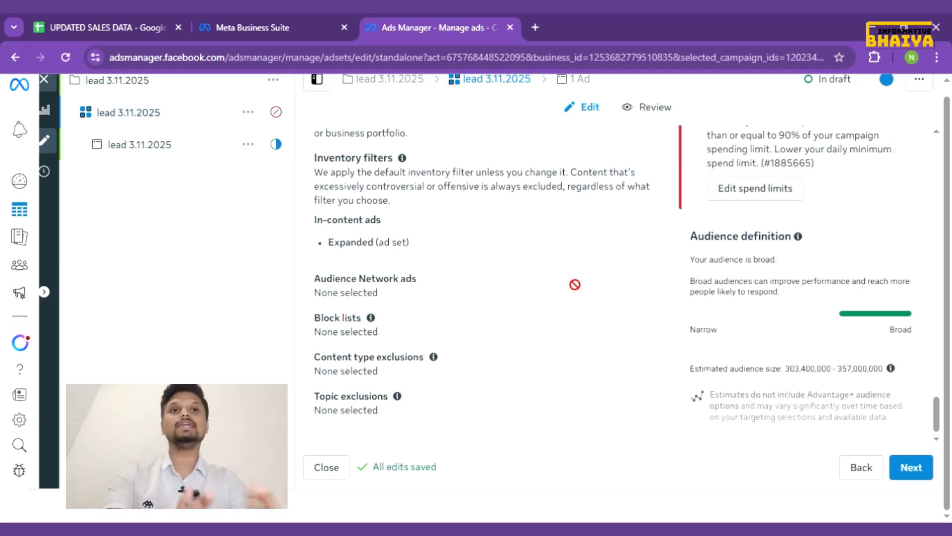
scroll(574, 284, up, 3)
scroll(575, 286, up, 2)
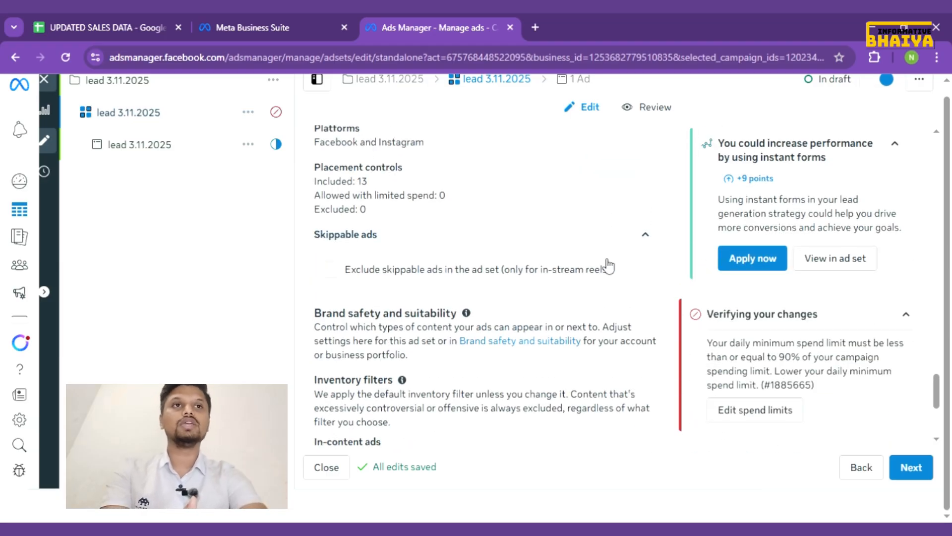
scroll(504, 282, up, 1)
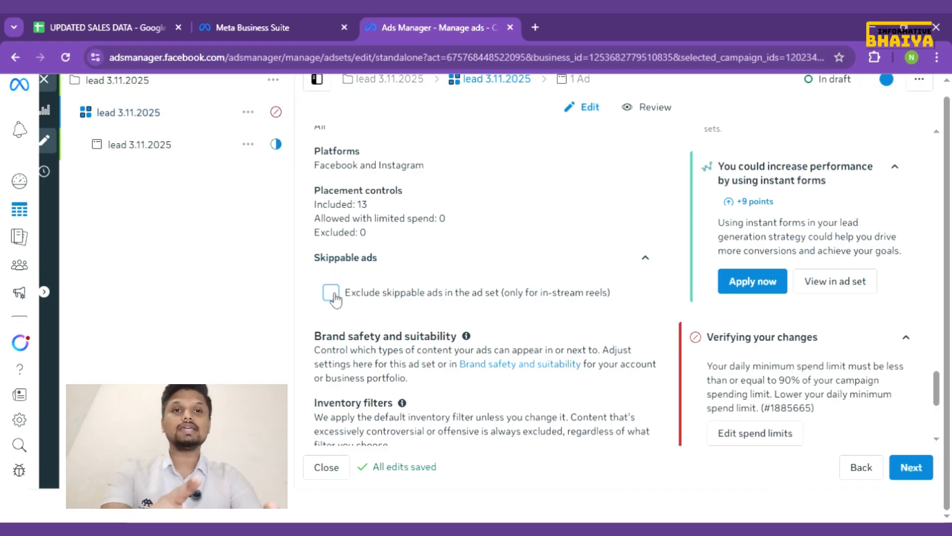
click(331, 293)
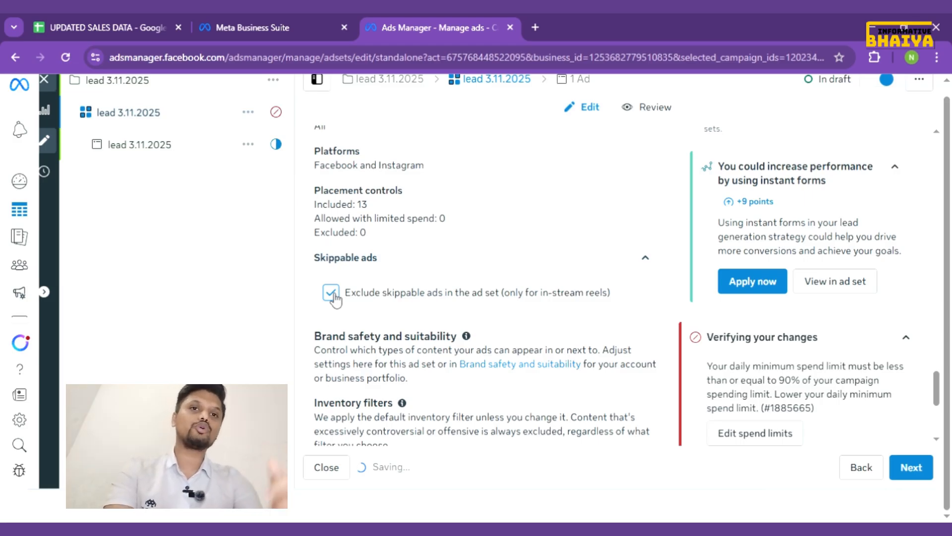
click(333, 294)
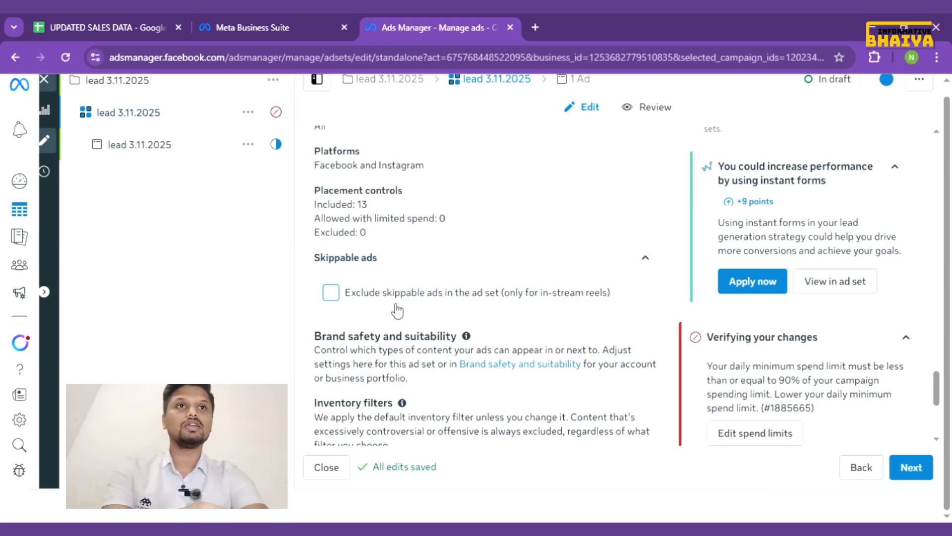
Step: Continue from the ad set to the settings of its ad
click(915, 469)
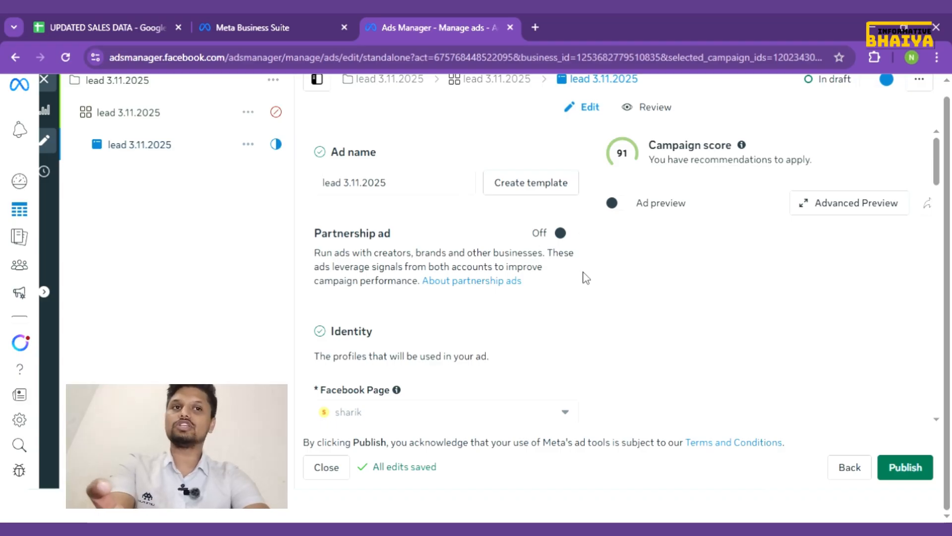
Step: Review the ad's name, partnership and identity settings, and check the choices for its Instagram account
scroll(596, 290, down, 1)
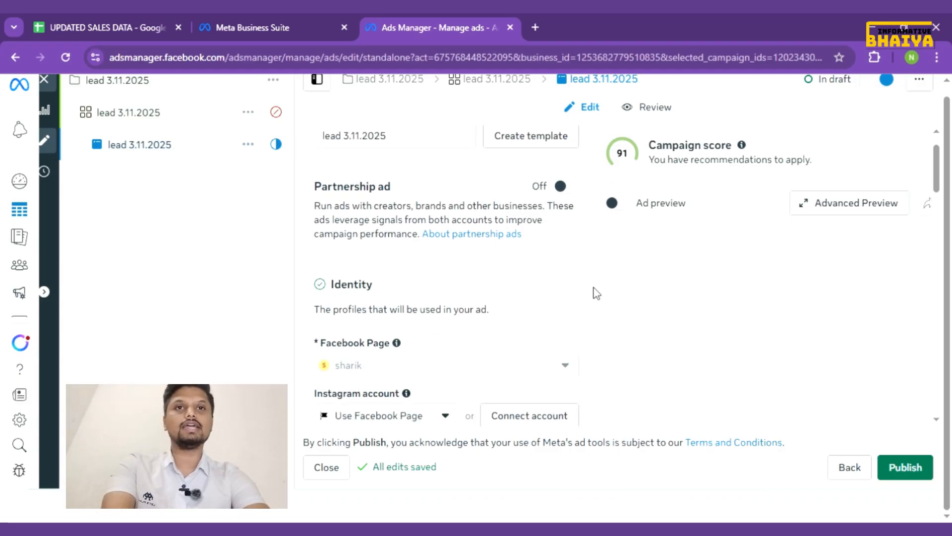
scroll(596, 293, up, 1)
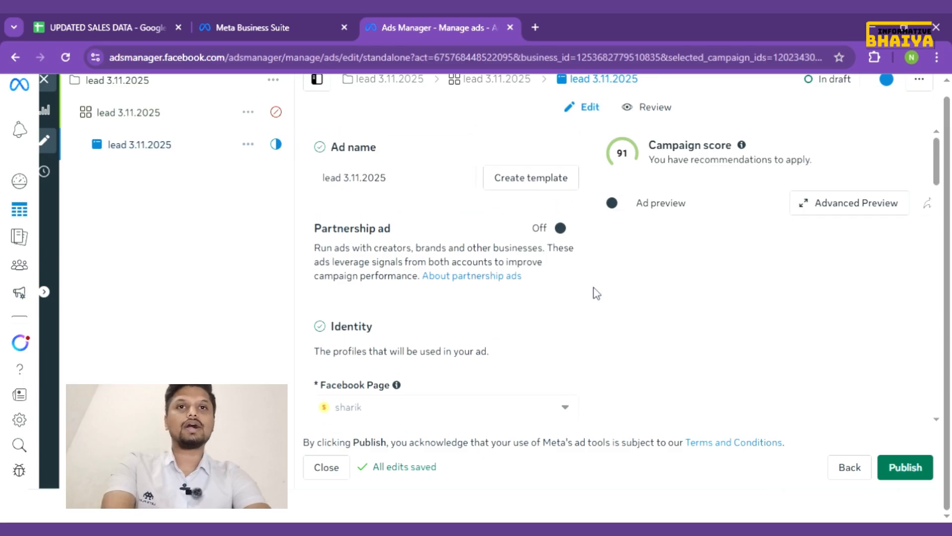
scroll(597, 293, down, 3)
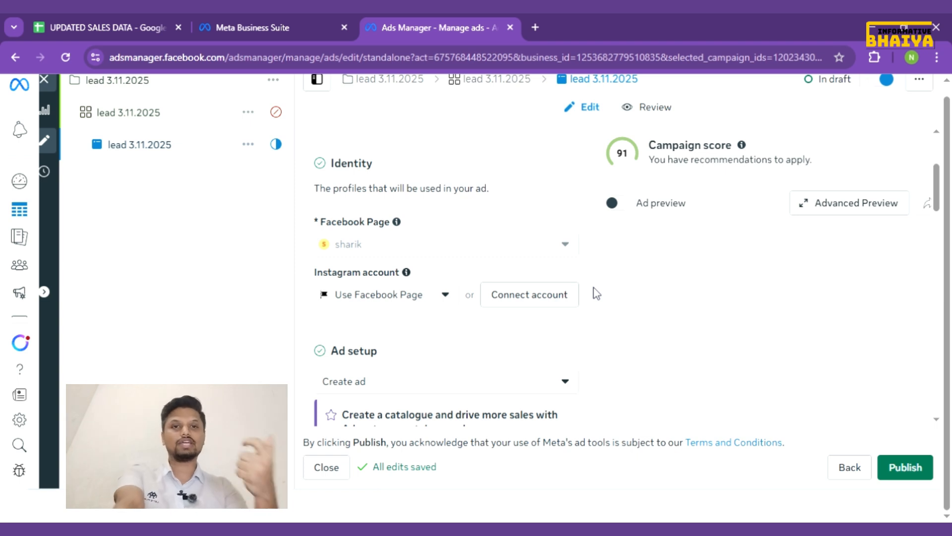
scroll(597, 293, down, 1)
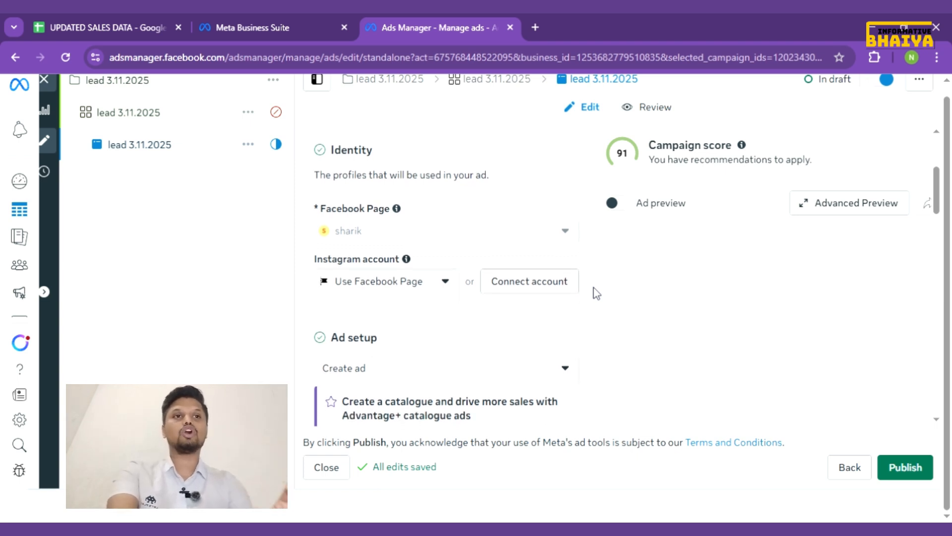
click(448, 283)
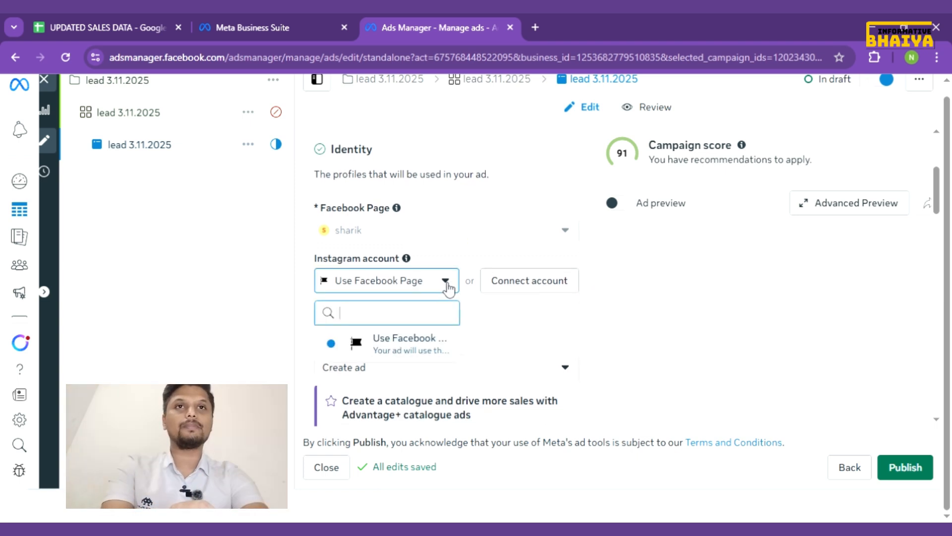
click(446, 282)
scroll(468, 313, down, 2)
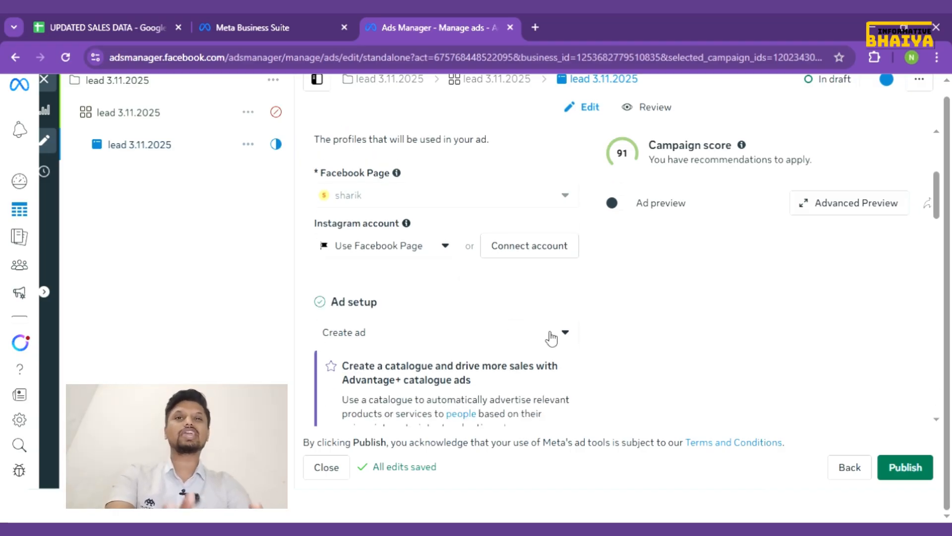
Step: Check the ad setup choices and read through the creative source, format and multi-advertiser options
scroll(548, 334, down, 2)
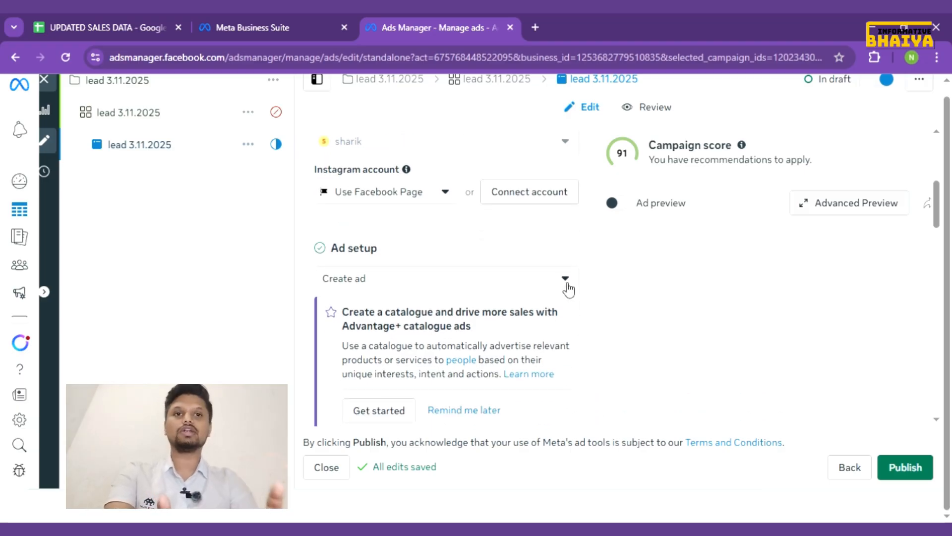
scroll(568, 290, down, 2)
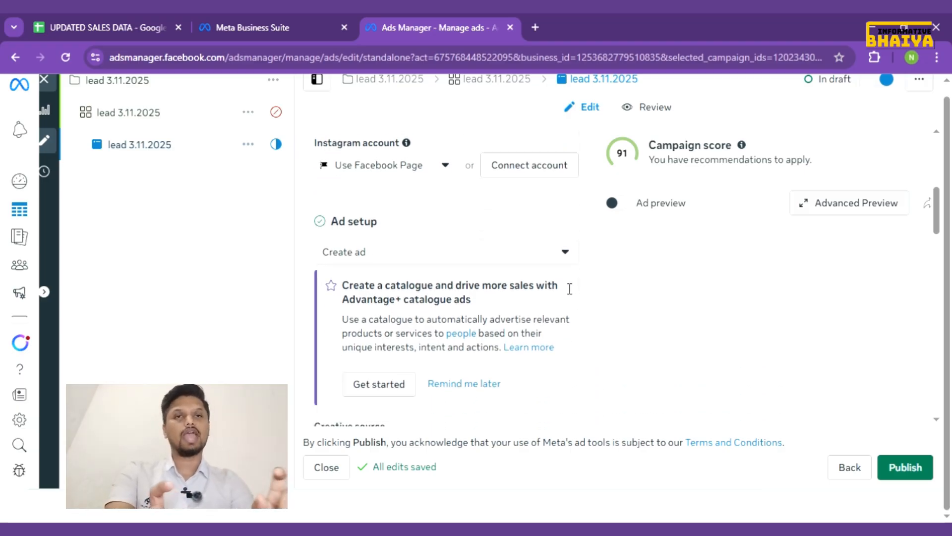
click(566, 217)
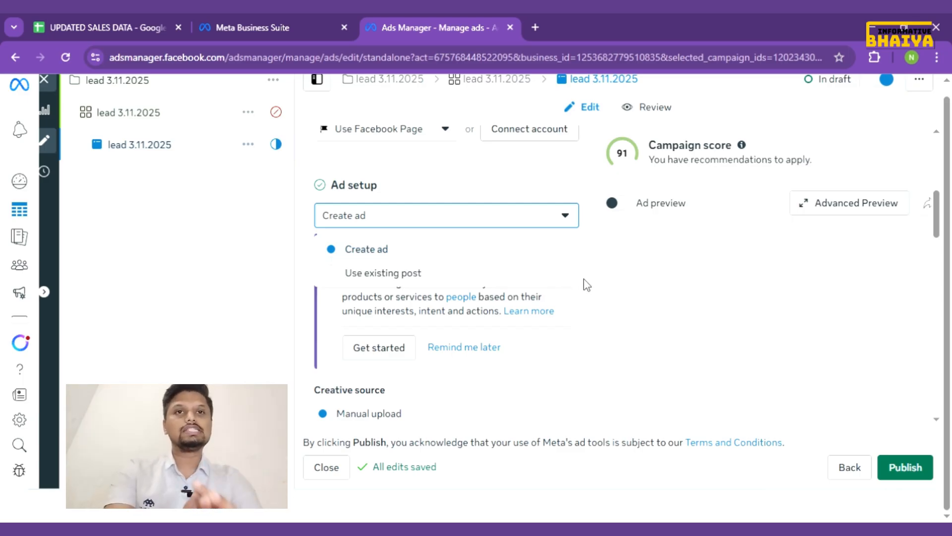
scroll(531, 303, down, 3)
scroll(529, 305, down, 1)
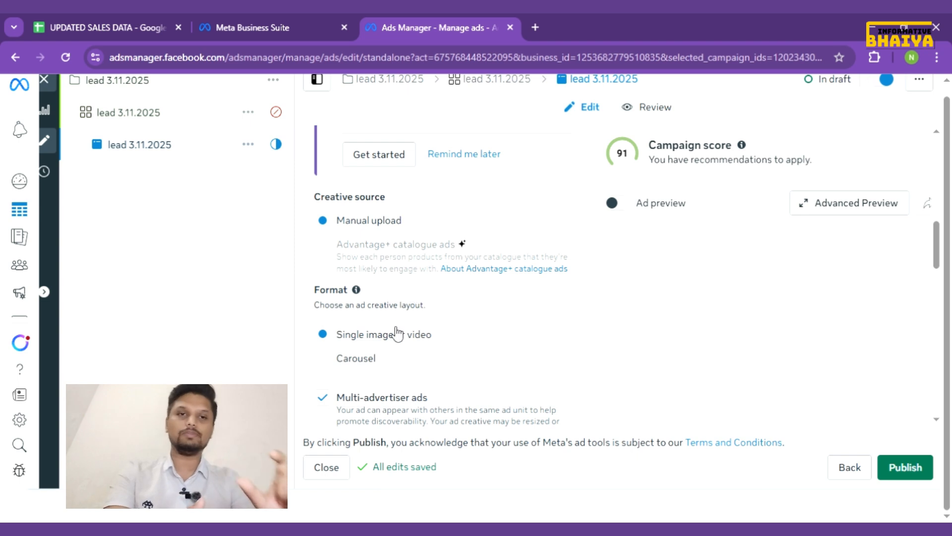
scroll(404, 337, down, 1)
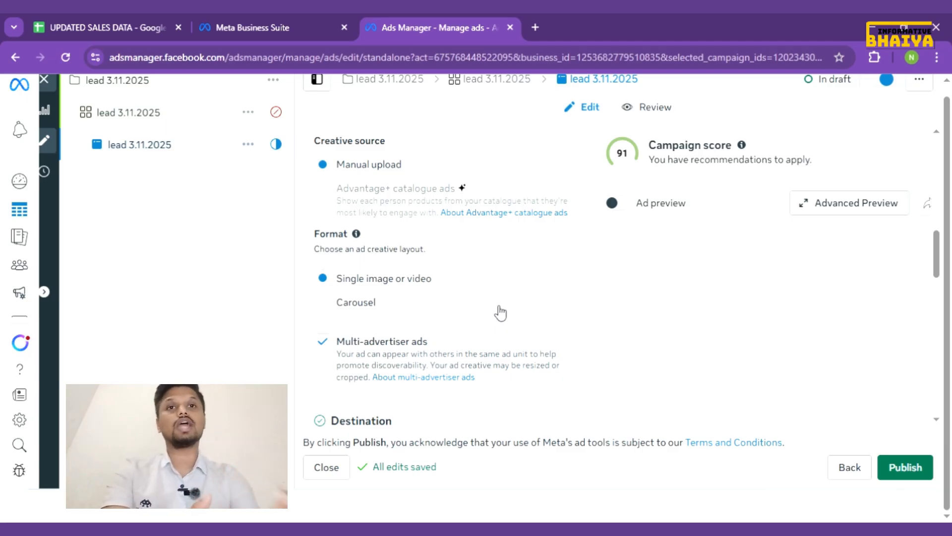
scroll(500, 313, down, 1)
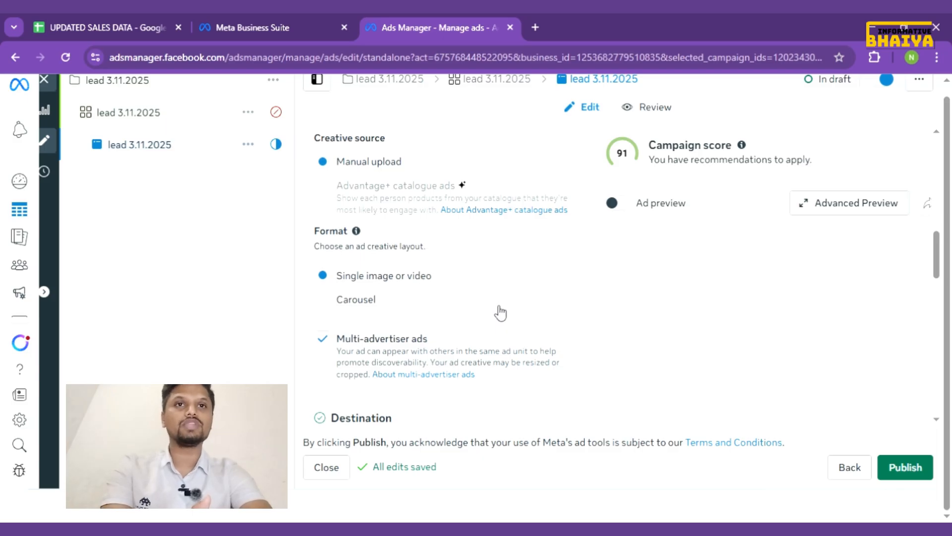
Step: Check the country codes for the Call now number and allow Meta to record calls
scroll(500, 313, down, 5)
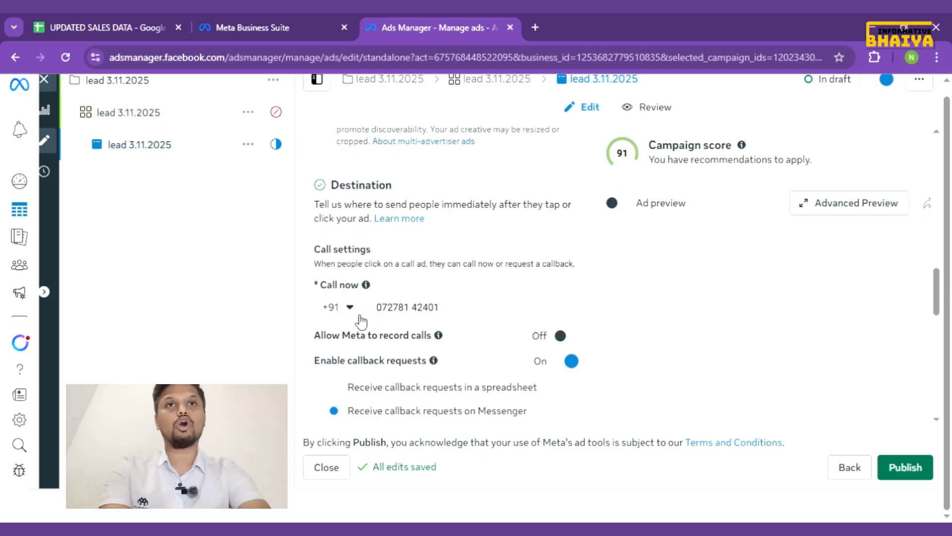
scroll(356, 314, down, 1)
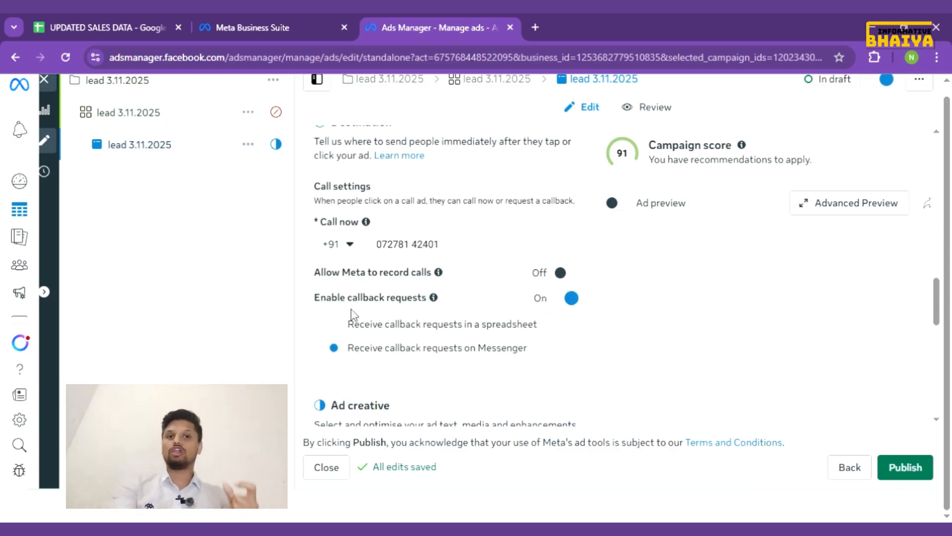
click(355, 248)
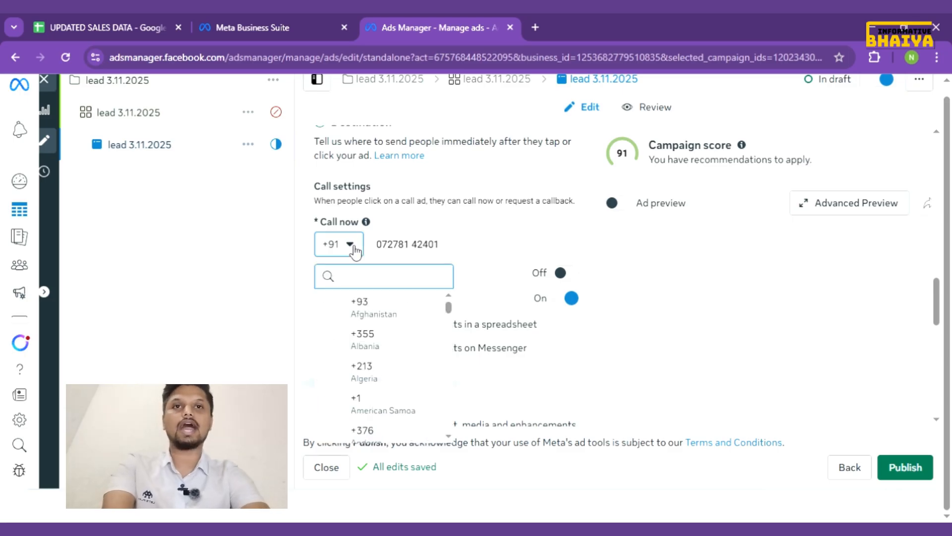
click(354, 248)
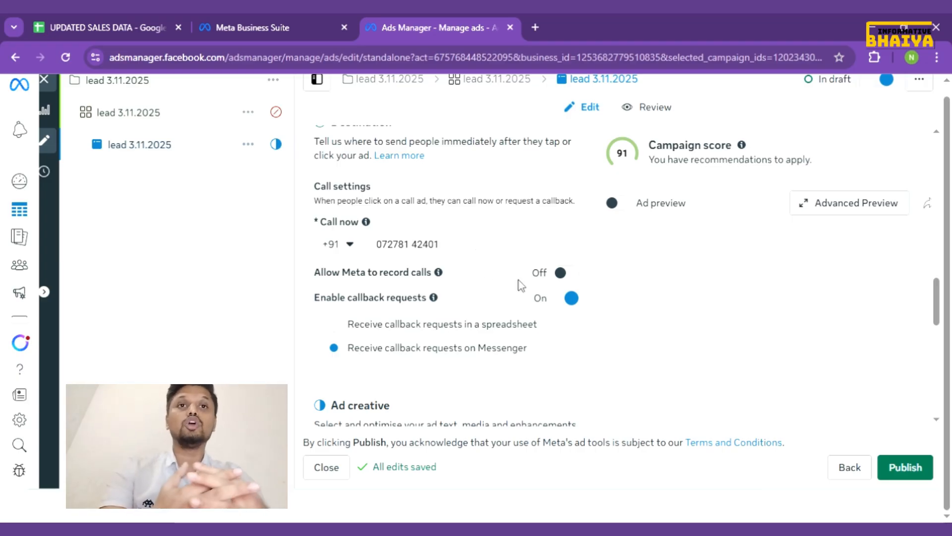
click(563, 276)
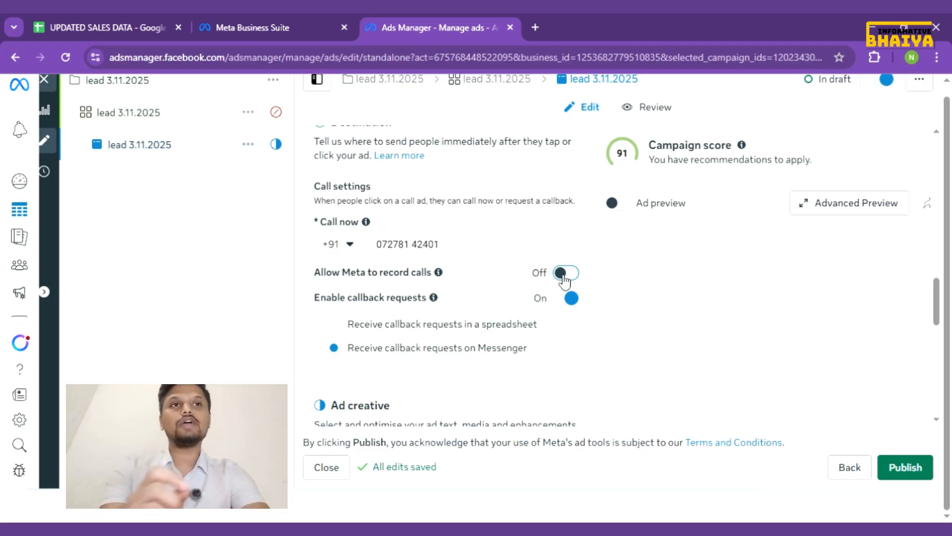
click(563, 276)
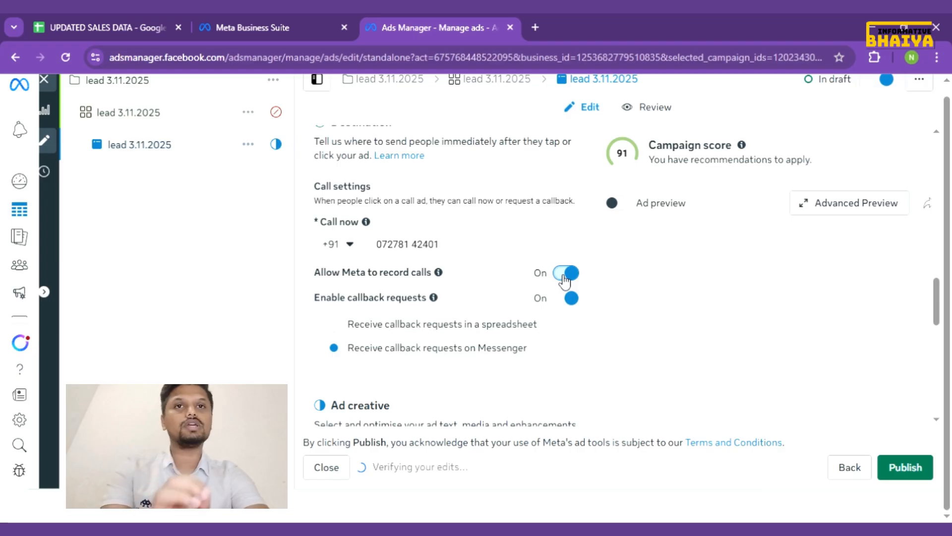
Step: Check which ad types are offered for setting up the ad creative, without choosing one
scroll(534, 279, down, 3)
click(402, 295)
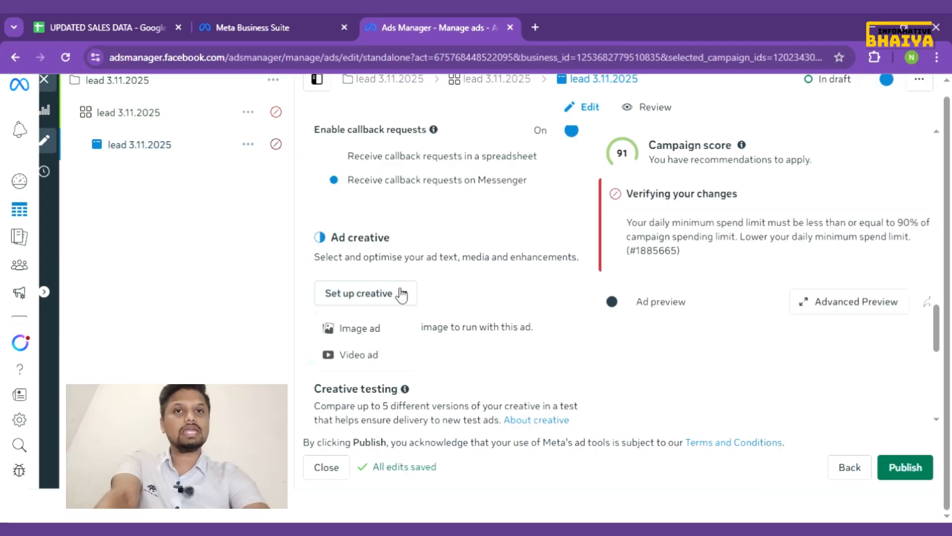
click(432, 299)
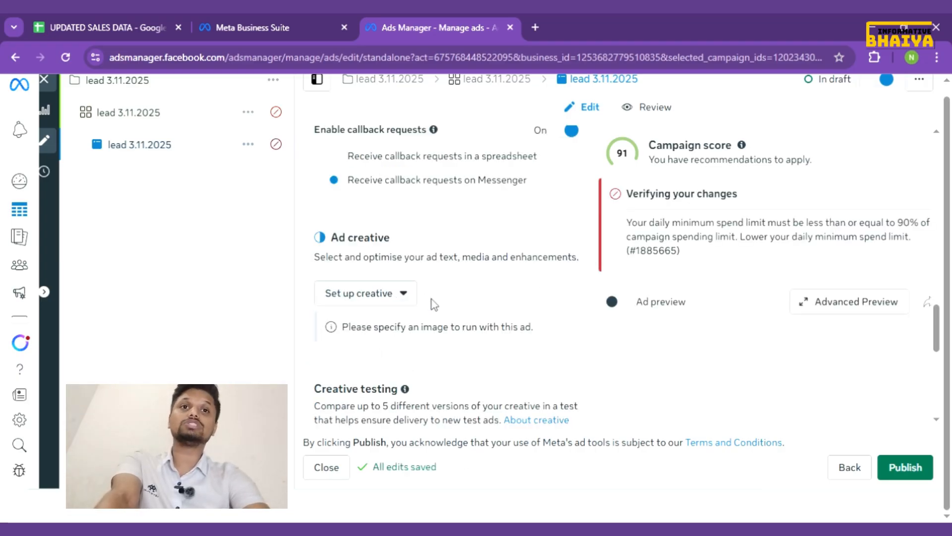
Step: Start a creative test with 2 test ads and a test budget of ₹700.00
scroll(431, 299, down, 3)
click(374, 323)
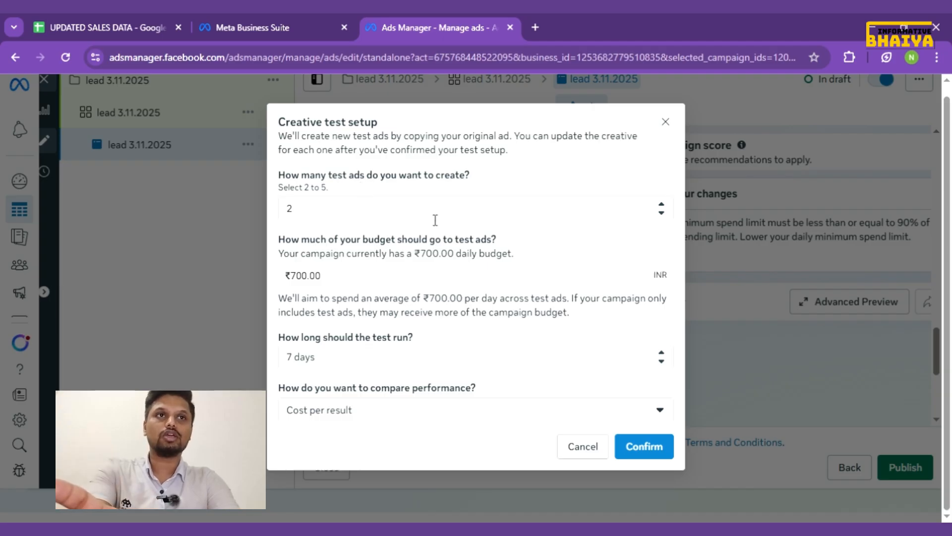
click(668, 216)
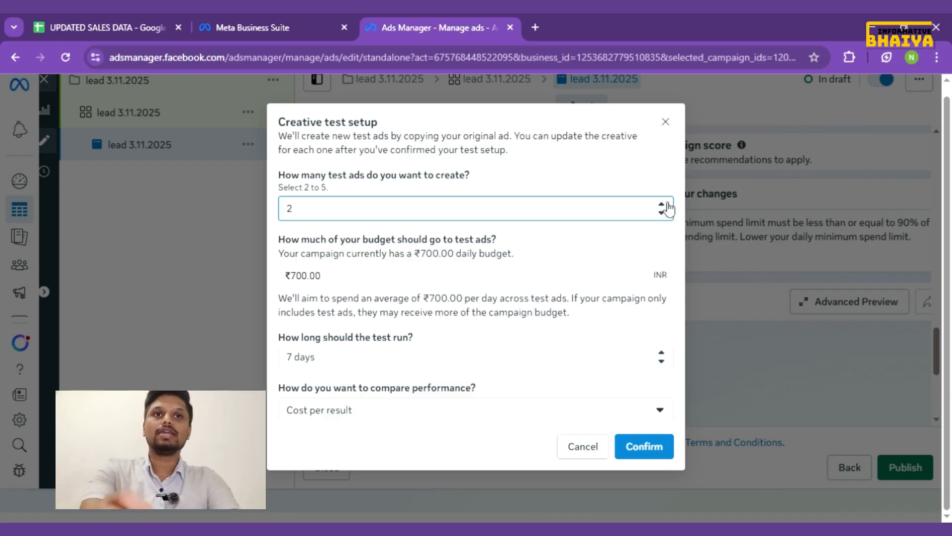
click(668, 204)
click(667, 215)
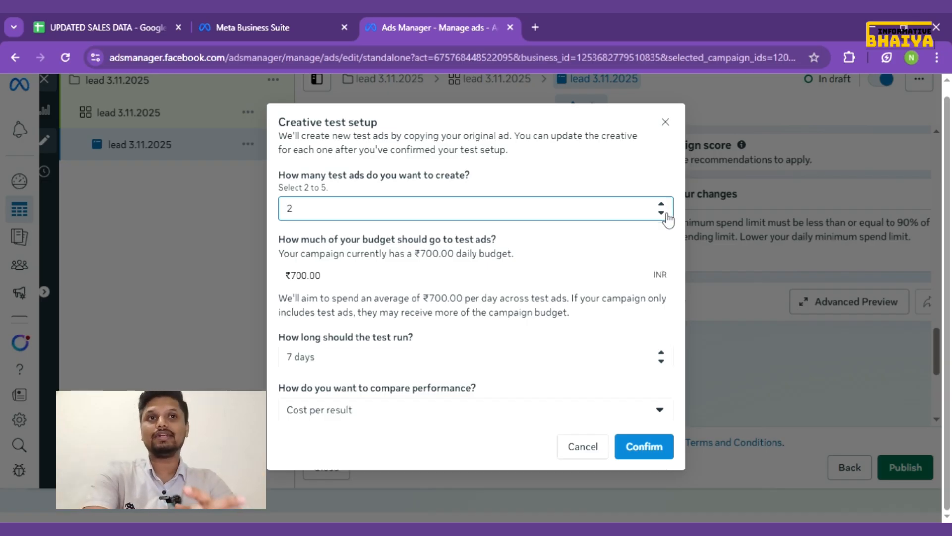
click(583, 278)
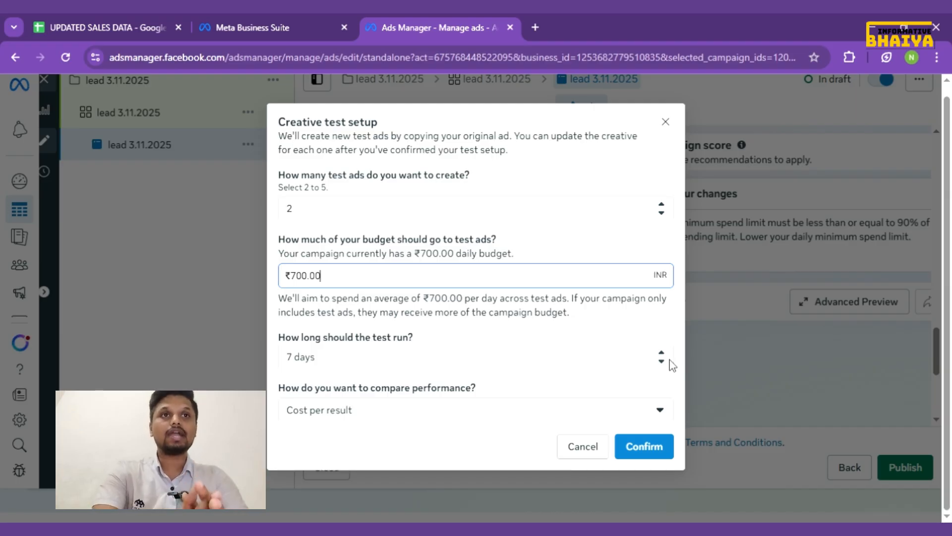
Step: Look through the performance comparison metrics, keep Cost per result, and confirm the 7-day creative test
click(659, 410)
click(660, 411)
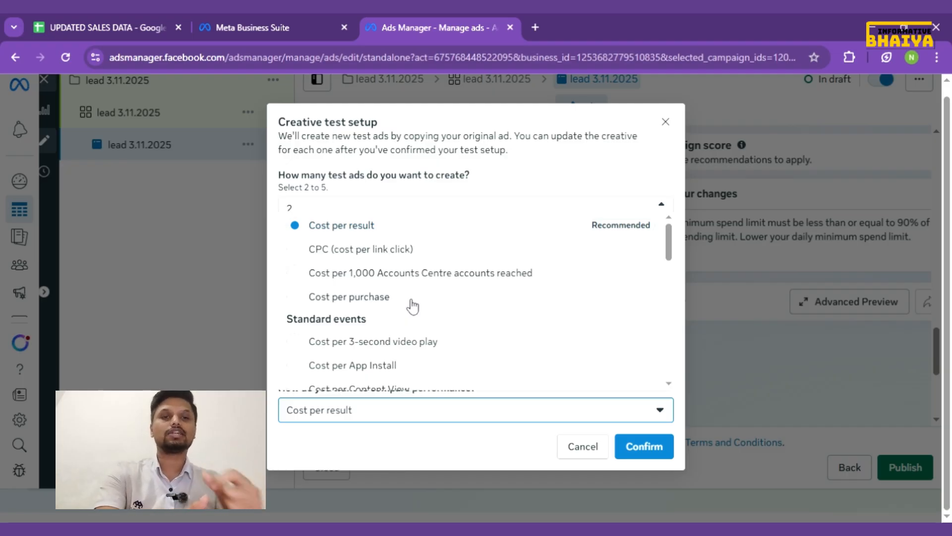
scroll(412, 306, down, 1)
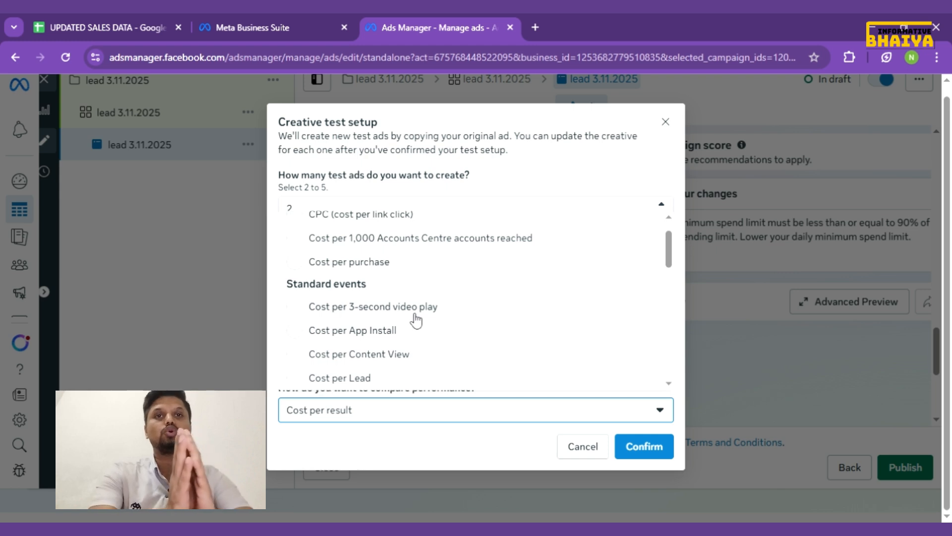
click(645, 419)
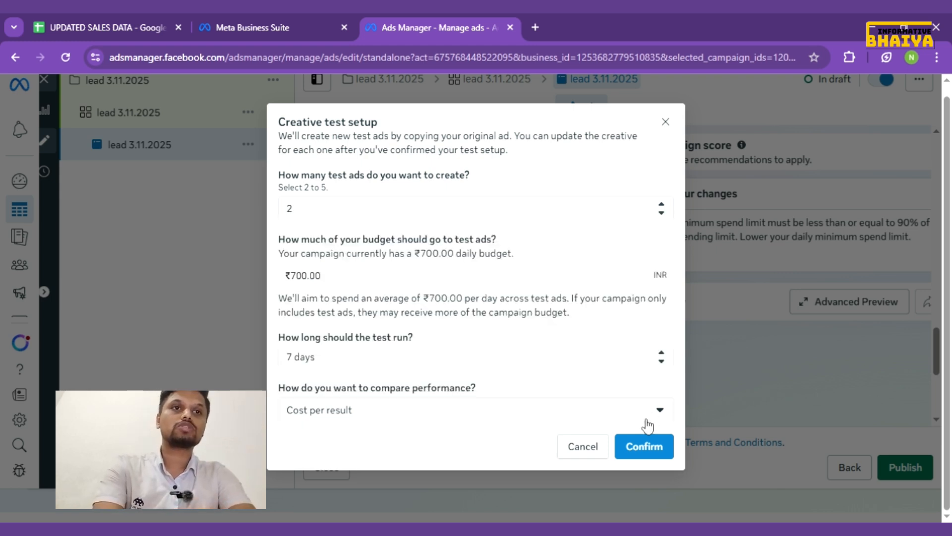
click(653, 449)
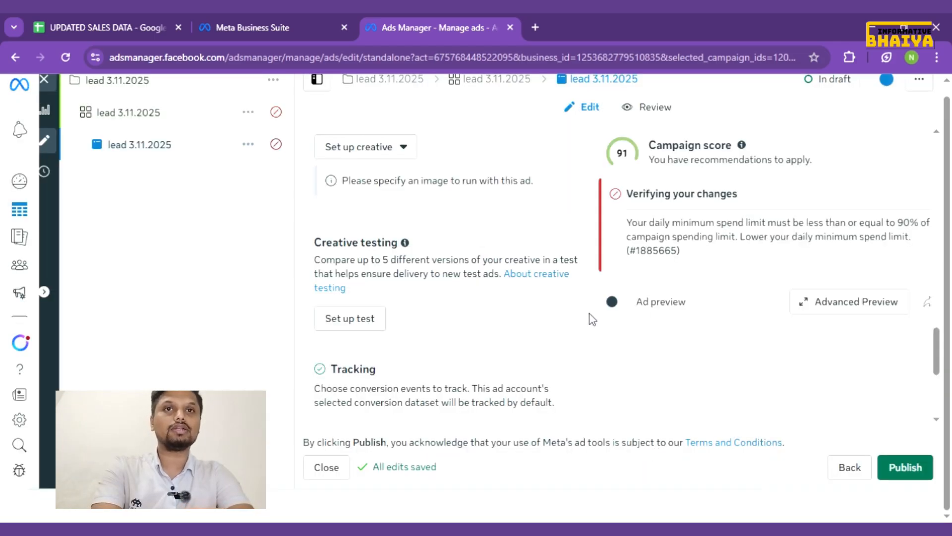
Step: Examine the test ad's tracking settings for CRM, website, app and offline events, and read the app events explanation
scroll(590, 317, down, 3)
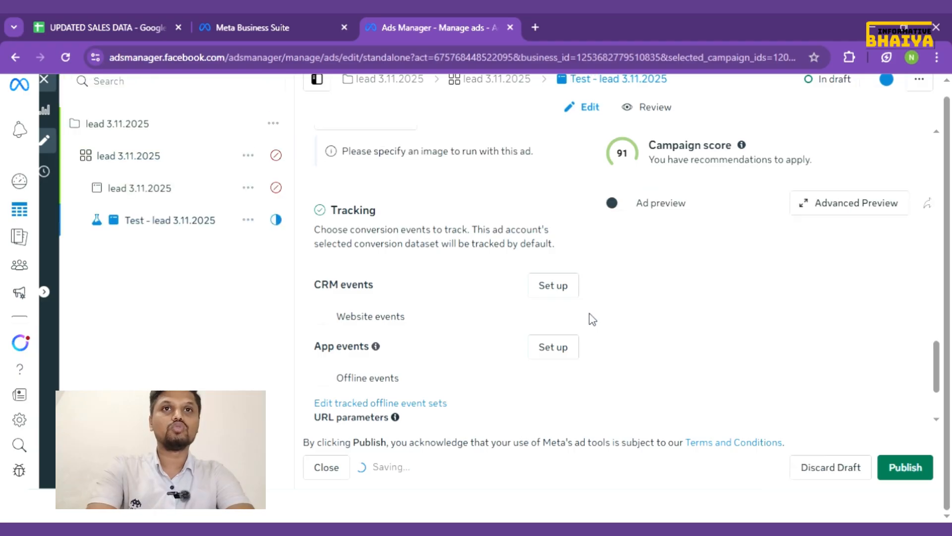
scroll(589, 276, up, 1)
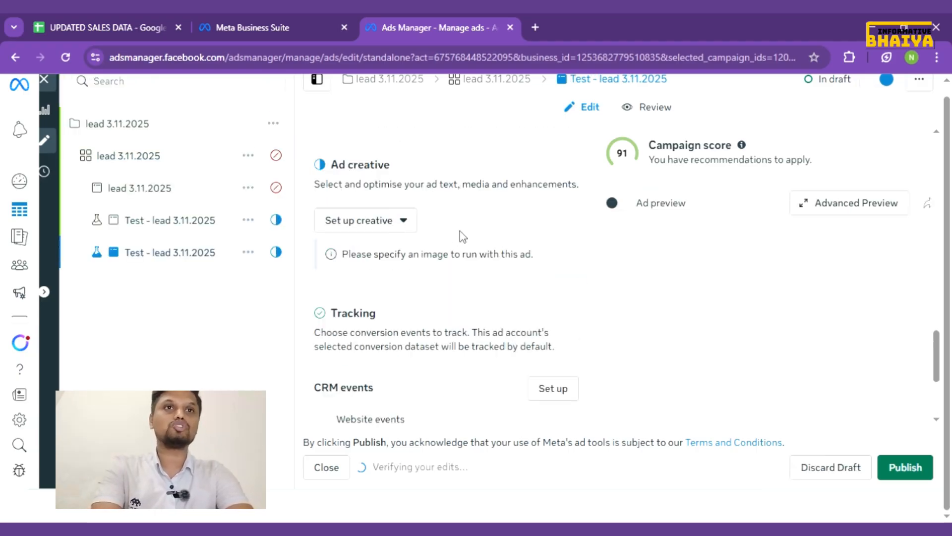
scroll(425, 235, down, 2)
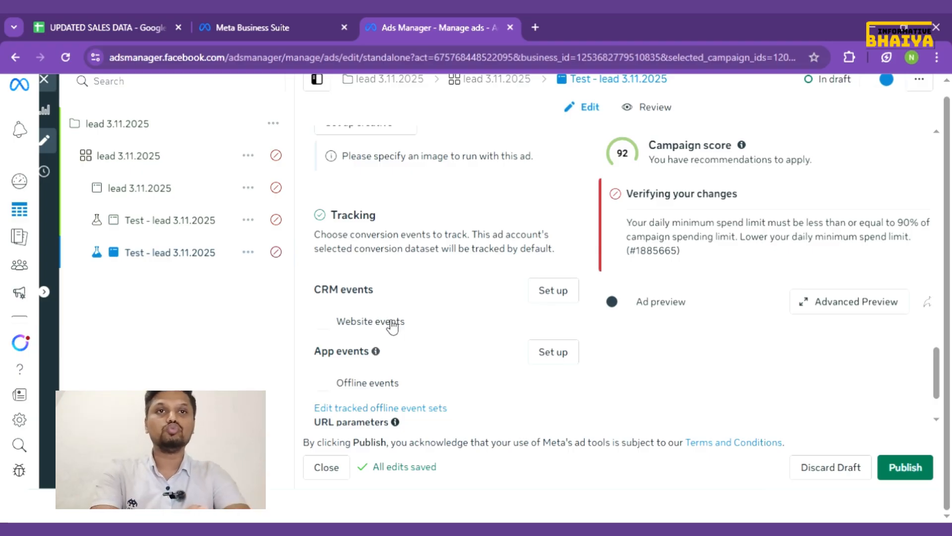
mouse_move(374, 361)
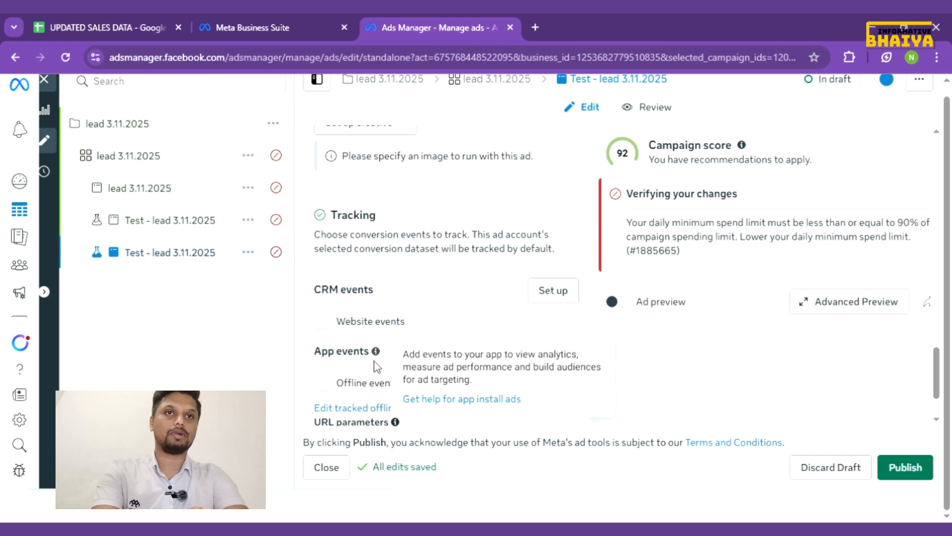